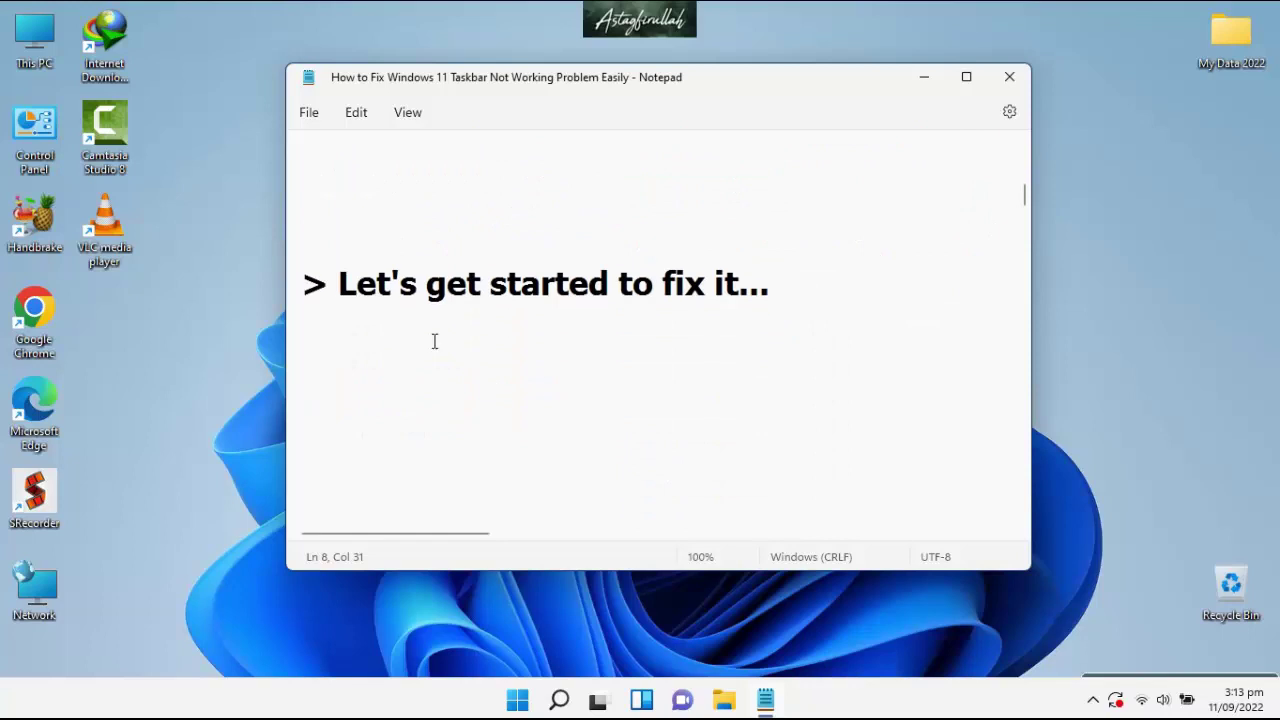
- Read the notes on Fix 1 and Fix 2, highlighting the lines up to opening Task Manager
{"action": "left_click_drag", "start_coordinate": [326, 290], "coordinate": [835, 293]}
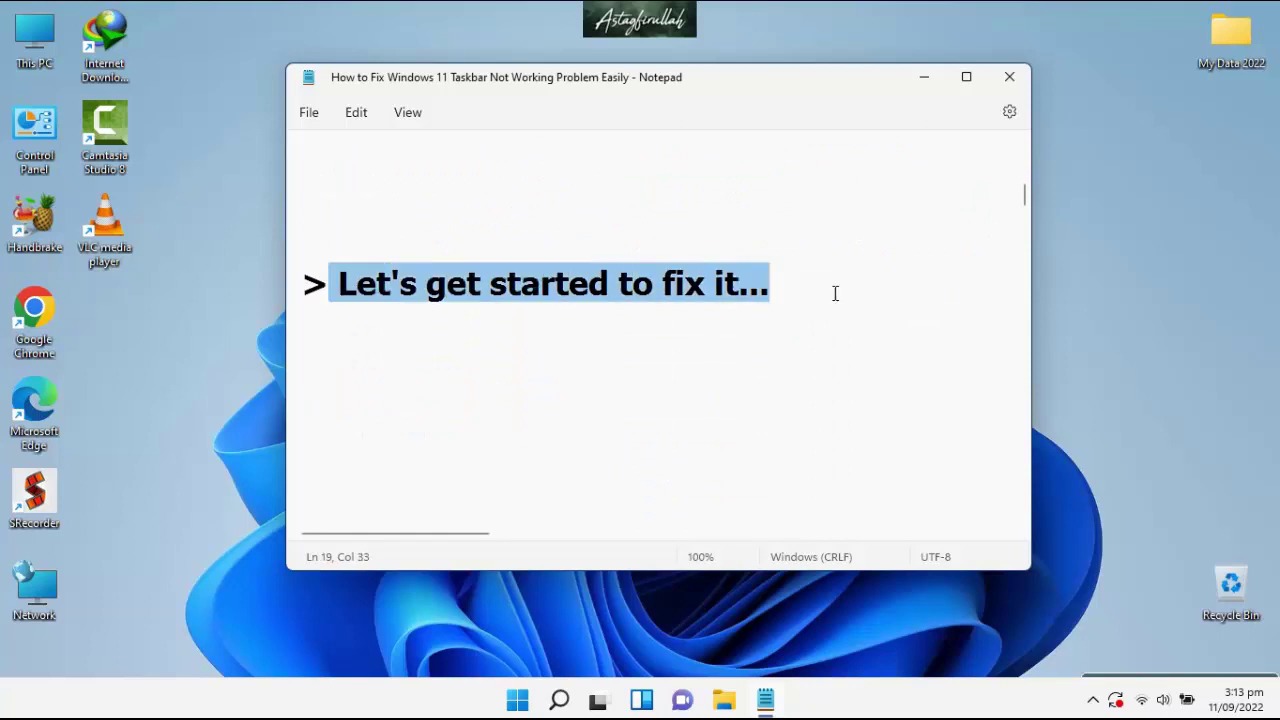
{"action": "scroll", "coordinate": [660, 375], "scroll_direction": "down", "scroll_amount": 3}
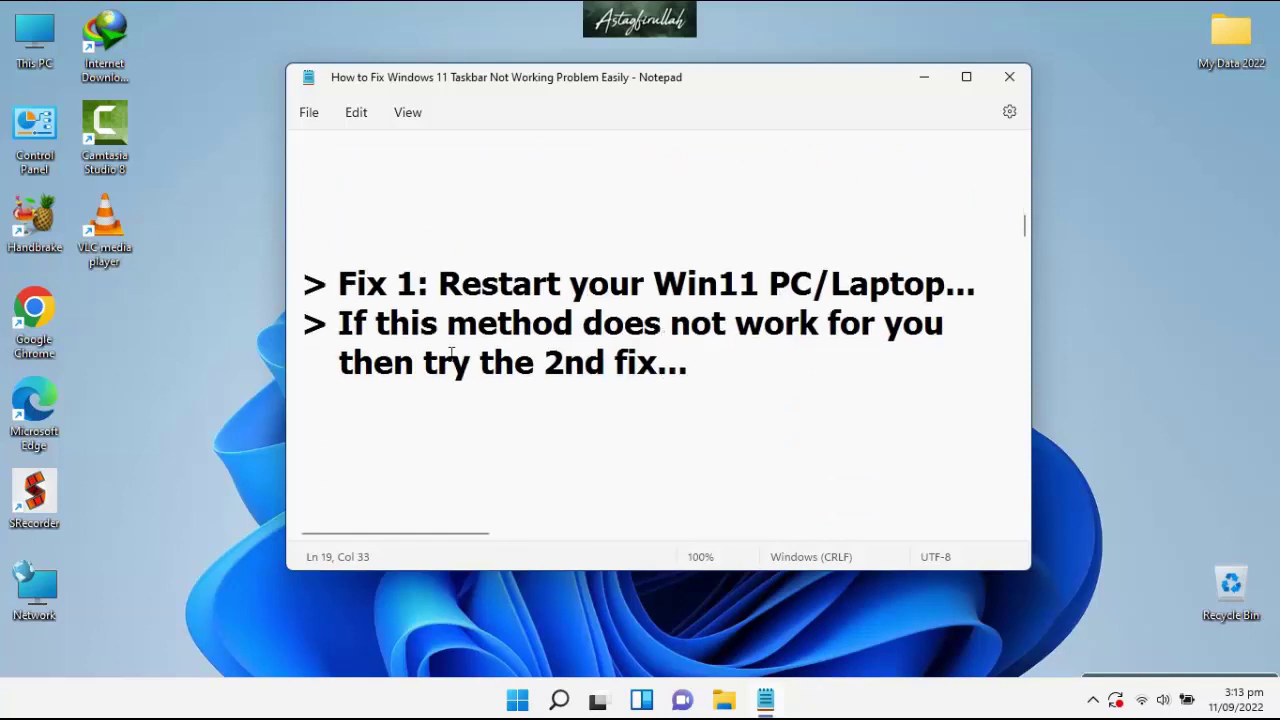
{"action": "left_click_drag", "start_coordinate": [330, 290], "coordinate": [996, 291]}
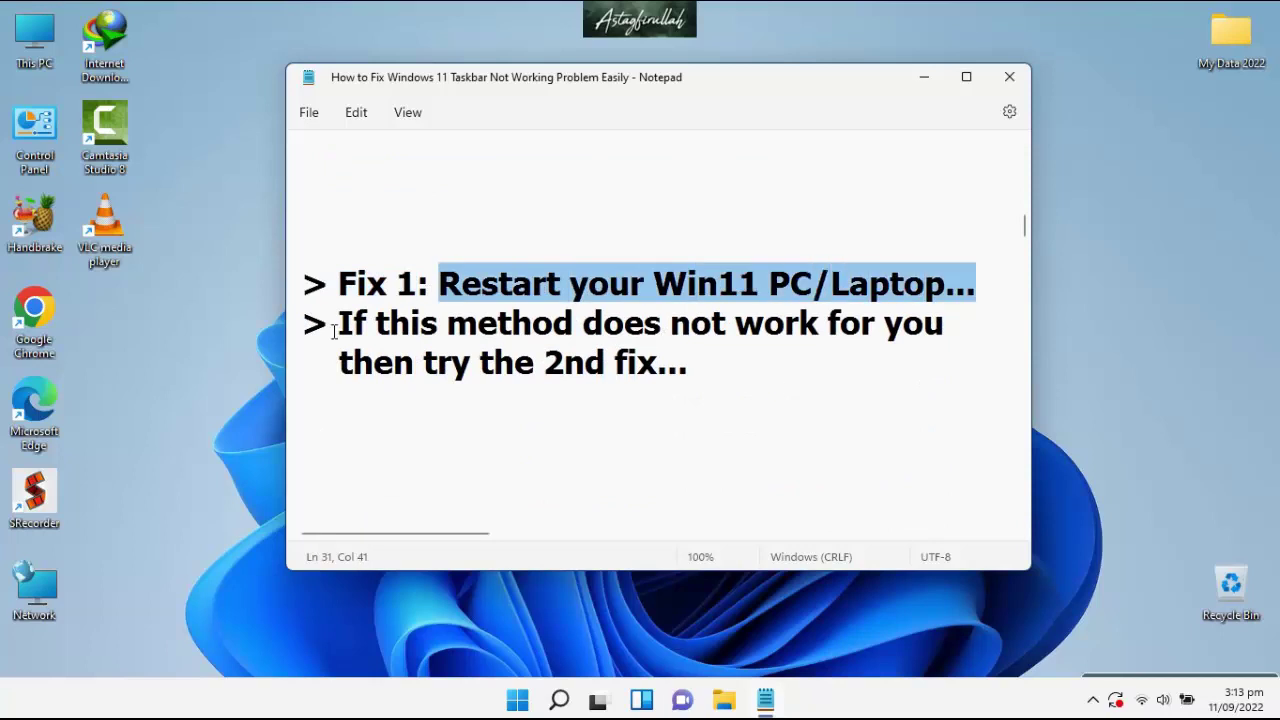
{"action": "left_click_drag", "start_coordinate": [334, 332], "coordinate": [970, 336]}
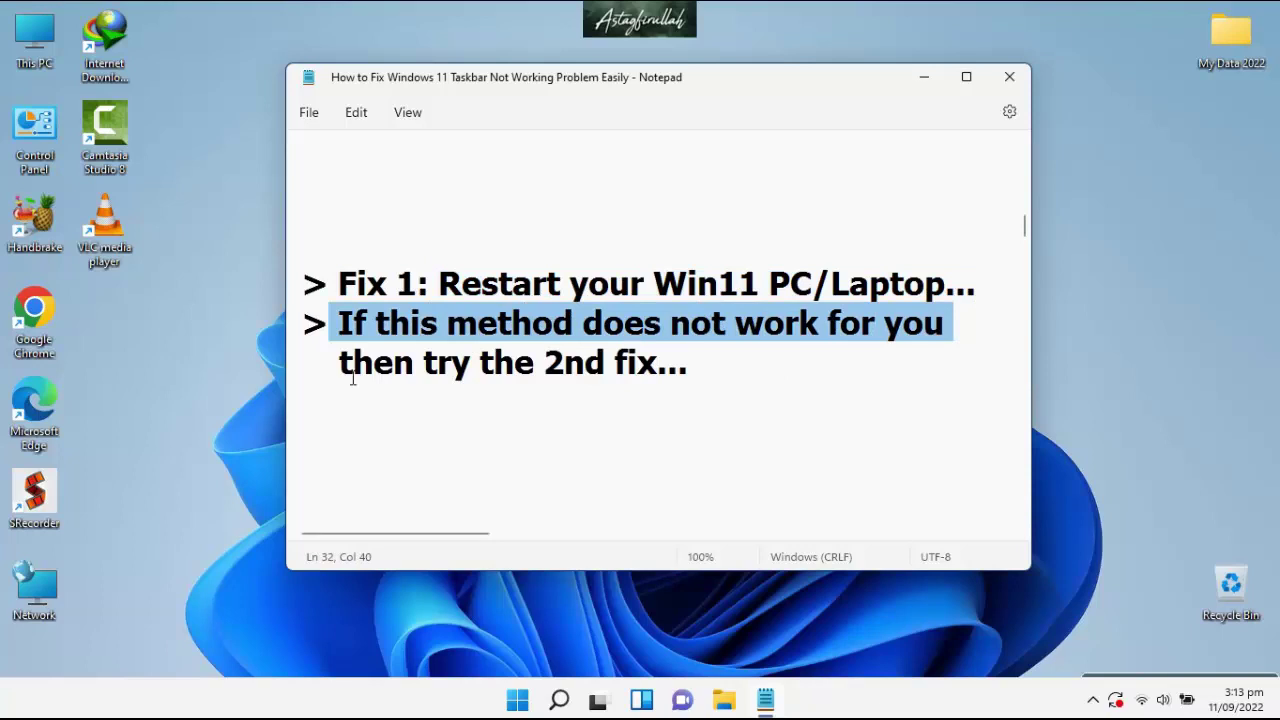
{"action": "left_click_drag", "start_coordinate": [329, 378], "coordinate": [716, 373]}
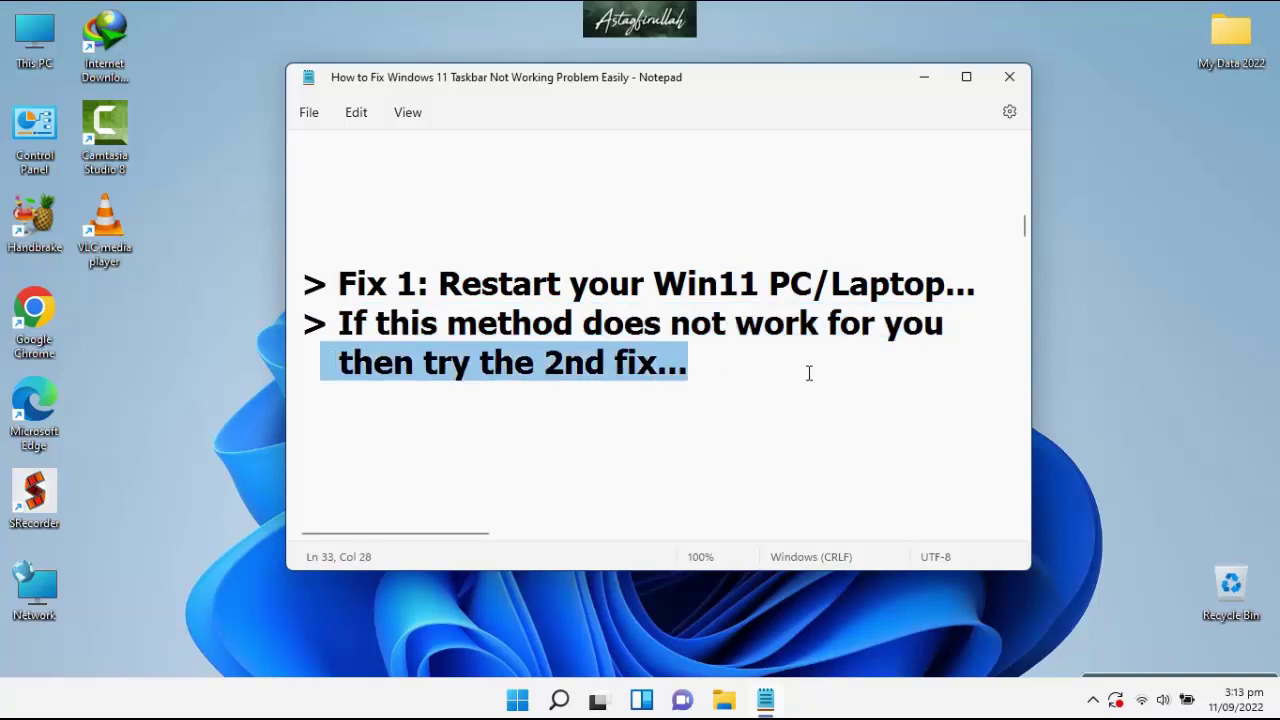
{"action": "scroll", "coordinate": [809, 373], "scroll_direction": "down", "scroll_amount": 10}
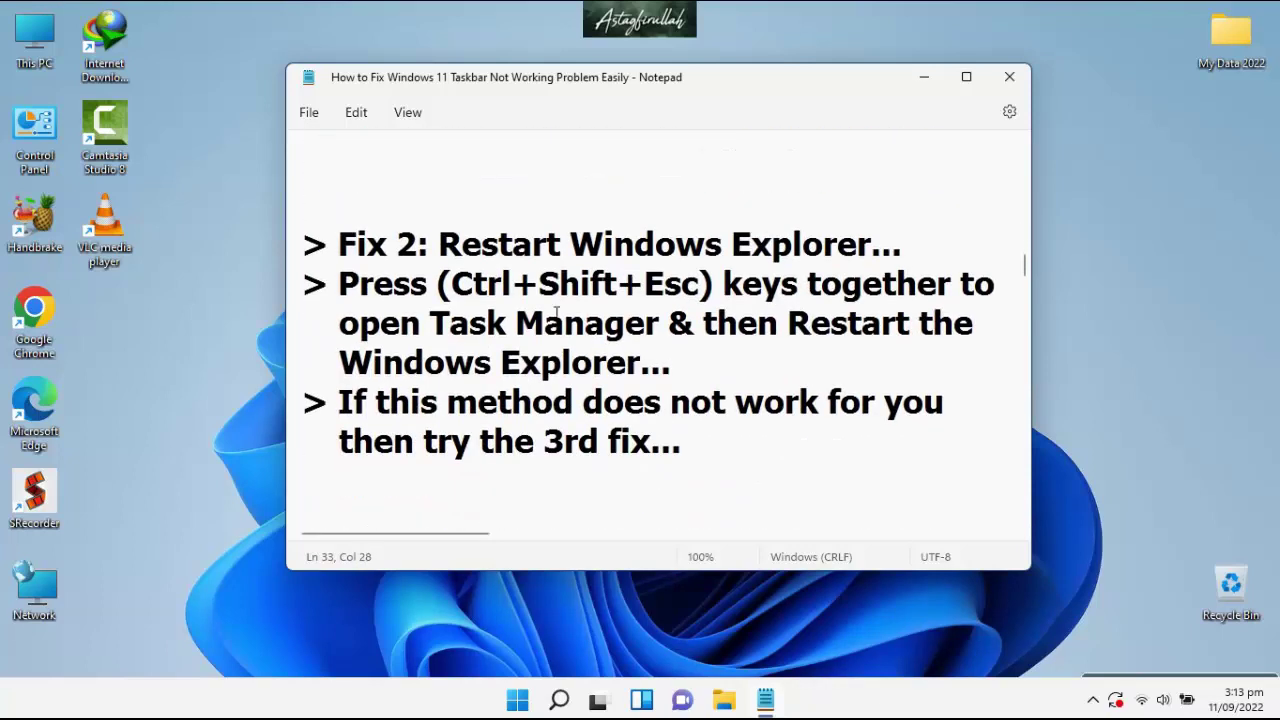
{"action": "left_click_drag", "start_coordinate": [337, 255], "coordinate": [902, 250]}
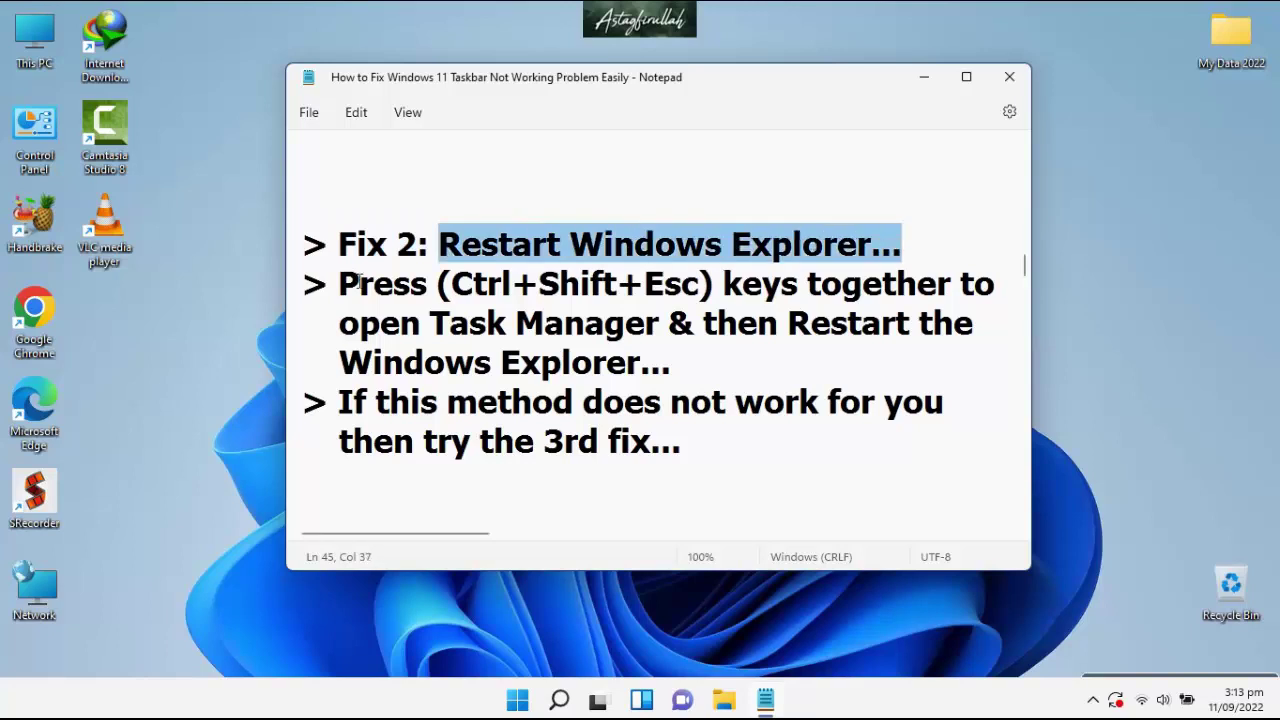
{"action": "left_click_drag", "start_coordinate": [340, 287], "coordinate": [997, 287]}
{"action": "left_click_drag", "start_coordinate": [342, 325], "coordinate": [671, 336]}
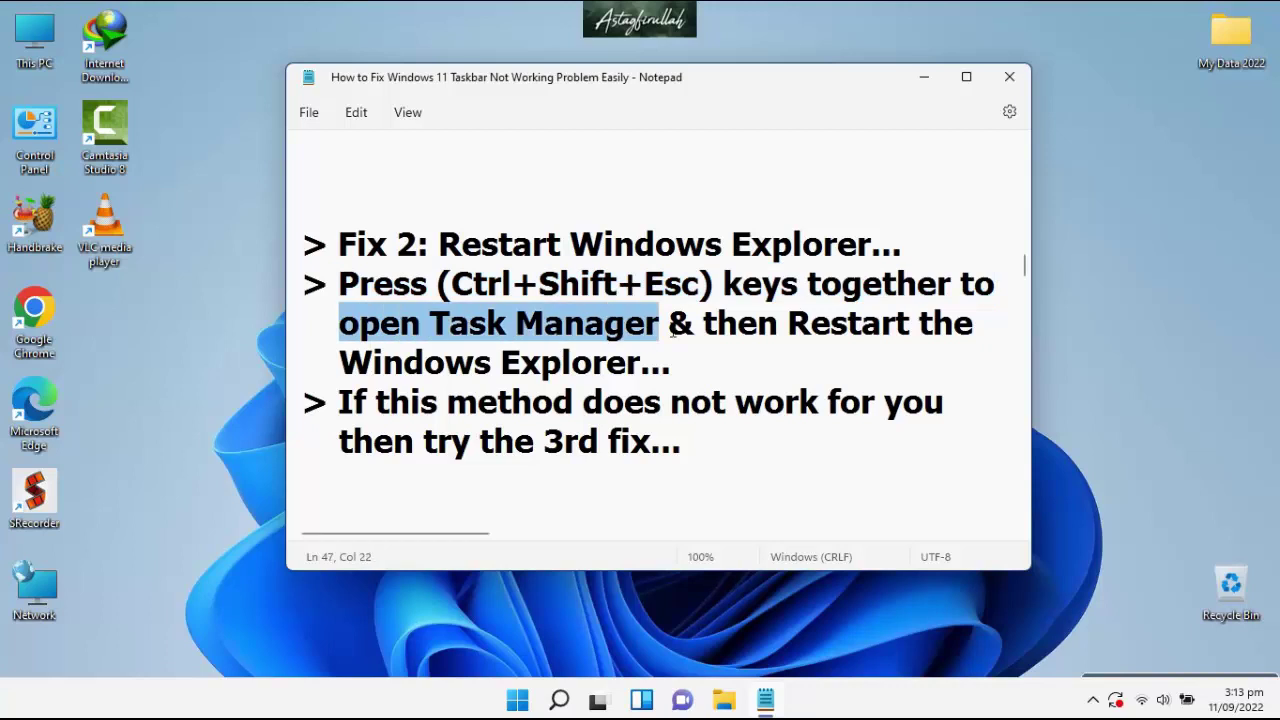
- Restart the Windows Explorer process through Task Manager and close Task Manager
{"action": "key", "text": "ctrl+shift+Escape"}
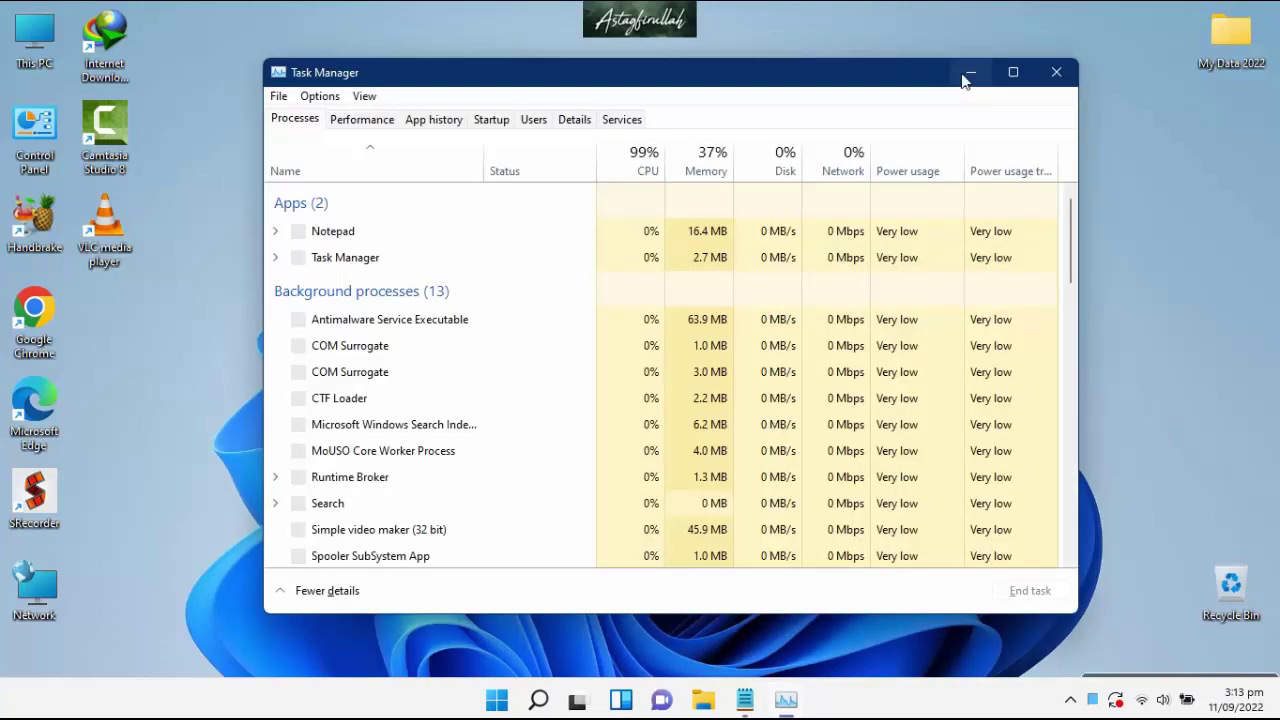
{"action": "left_click", "coordinate": [967, 76]}
{"action": "left_click_drag", "start_coordinate": [668, 325], "coordinate": [973, 328]}
{"action": "left_click_drag", "start_coordinate": [340, 365], "coordinate": [672, 368]}
{"action": "left_click", "coordinate": [786, 699]}
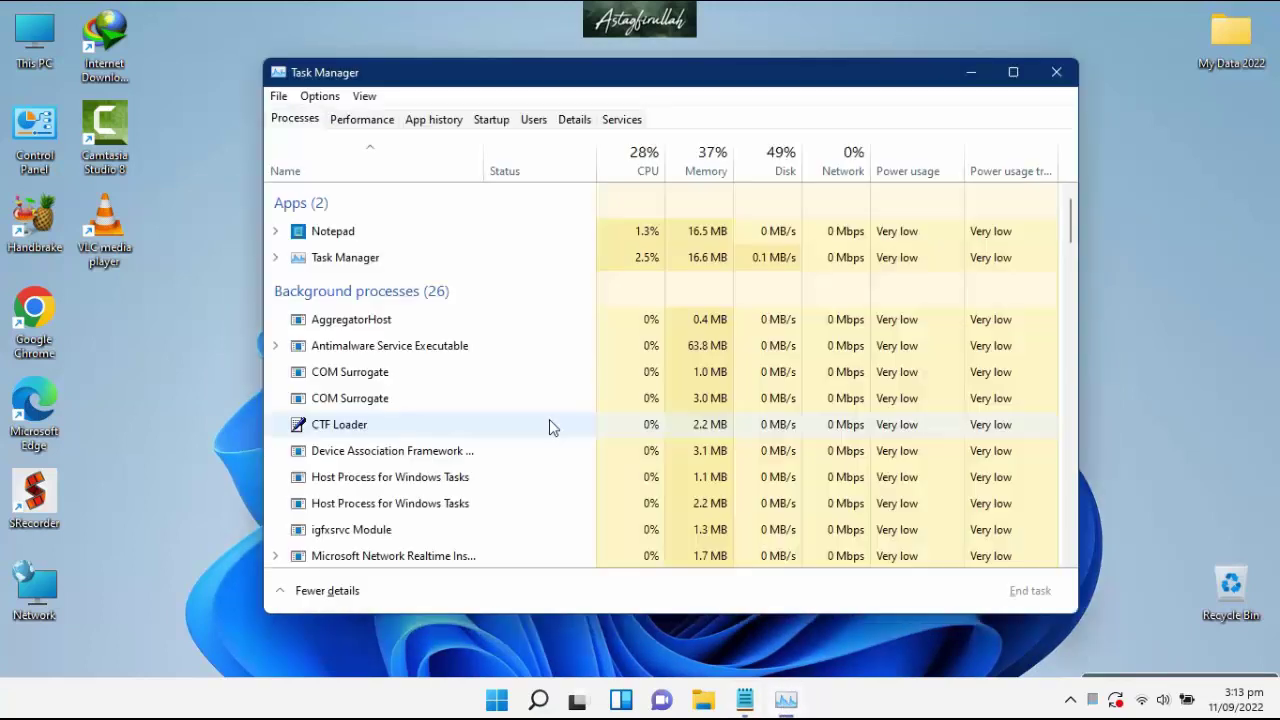
{"action": "scroll", "coordinate": [551, 420], "scroll_direction": "down", "scroll_amount": 8}
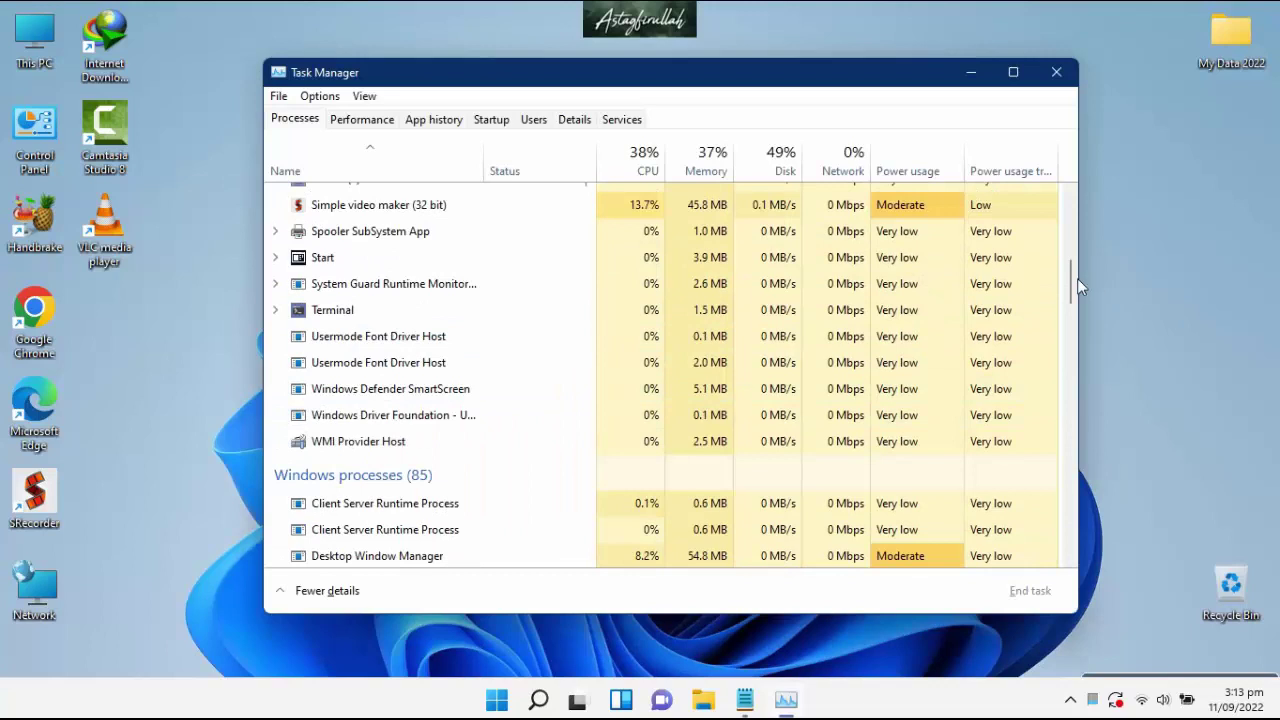
{"action": "left_click_drag", "start_coordinate": [1077, 278], "coordinate": [1067, 527]}
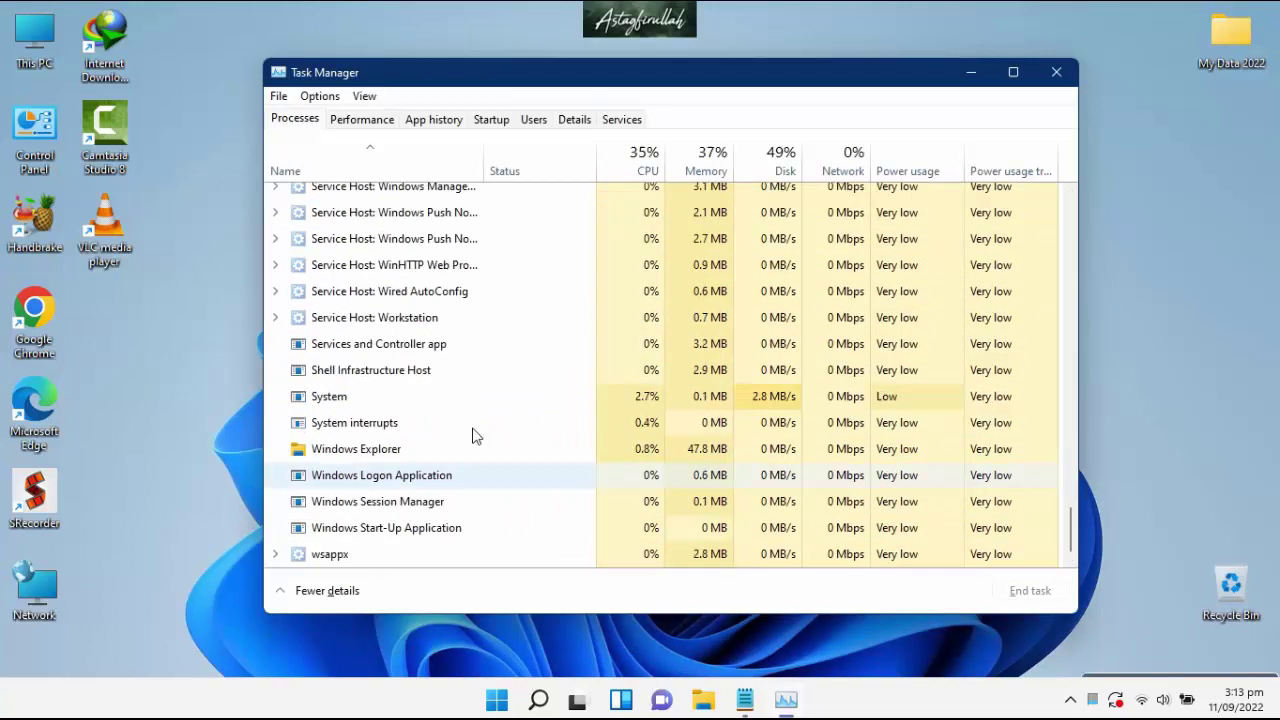
{"action": "right_click", "coordinate": [362, 451]}
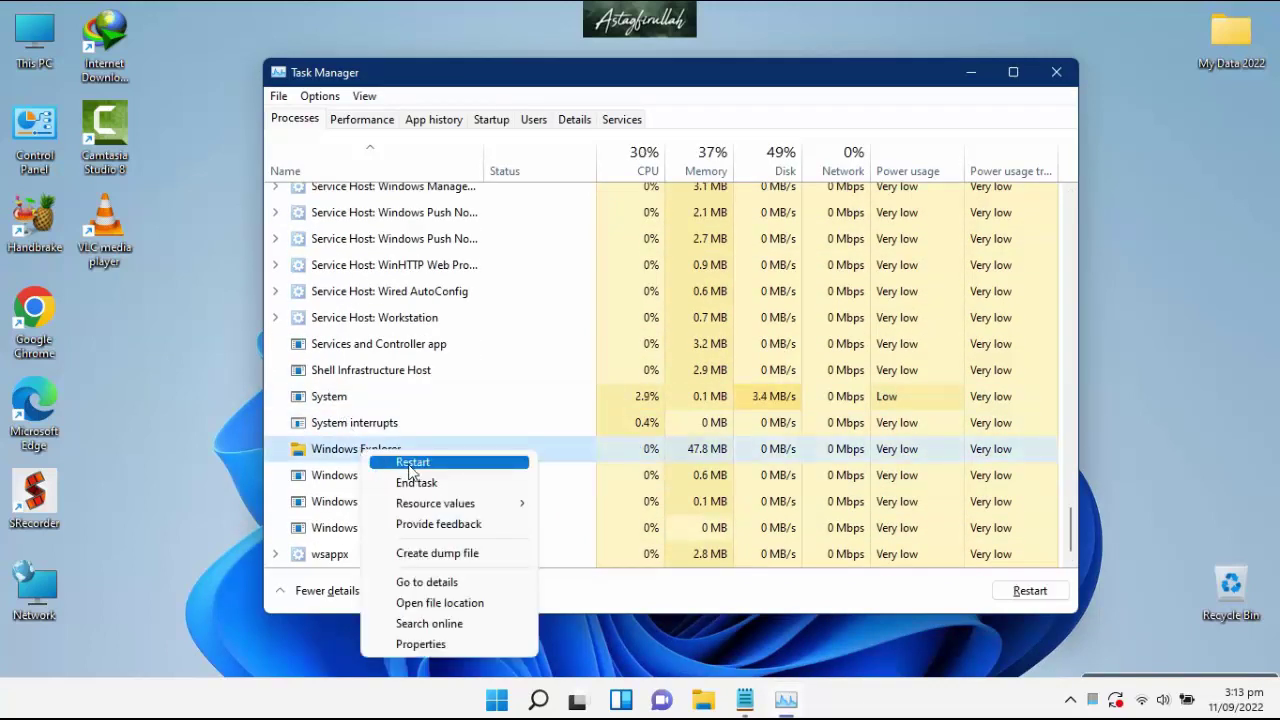
{"action": "left_click", "coordinate": [410, 464]}
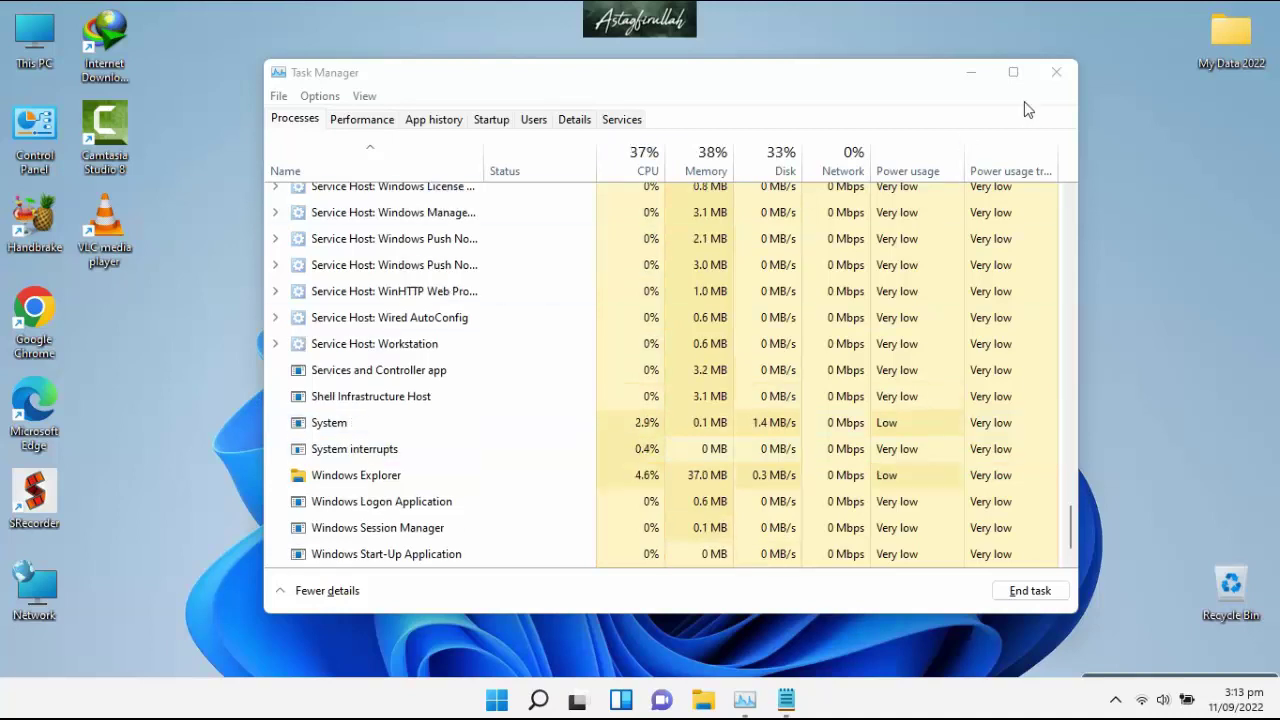
{"action": "left_click", "coordinate": [1056, 78]}
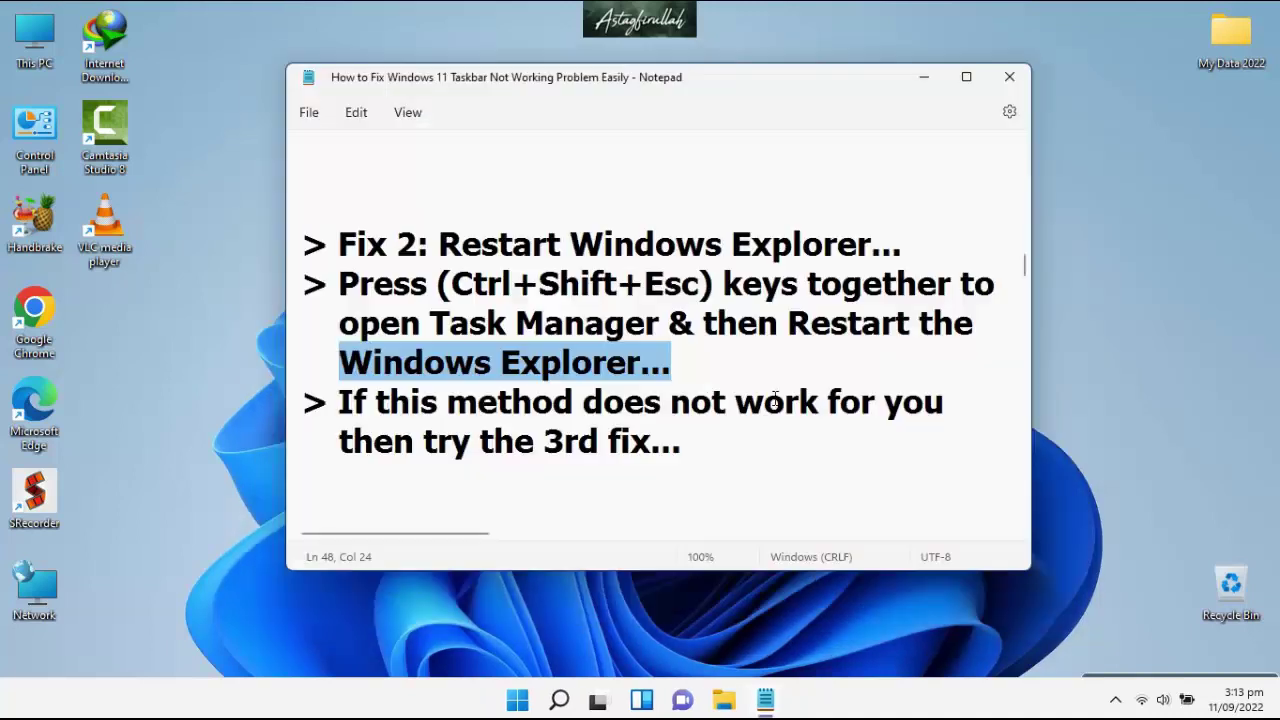
- Read the end of the Fix 2 notes and the start of Fix 3, highlighting the instruction to open CMD as Admin
{"action": "left_click_drag", "start_coordinate": [340, 405], "coordinate": [988, 413]}
{"action": "left_click_drag", "start_coordinate": [345, 455], "coordinate": [723, 449]}
{"action": "scroll", "coordinate": [723, 449], "scroll_direction": "down", "scroll_amount": 5}
{"action": "left_click_drag", "start_coordinate": [340, 290], "coordinate": [827, 299]}
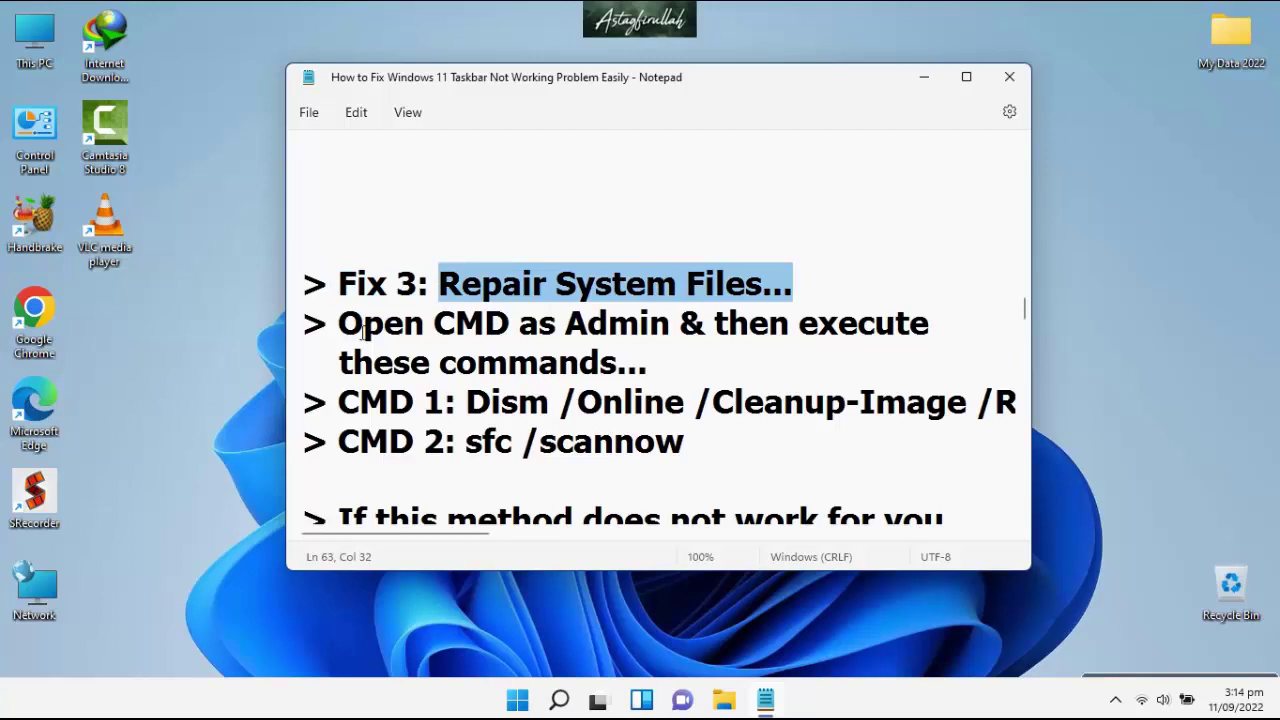
{"action": "left_click_drag", "start_coordinate": [339, 332], "coordinate": [679, 337]}
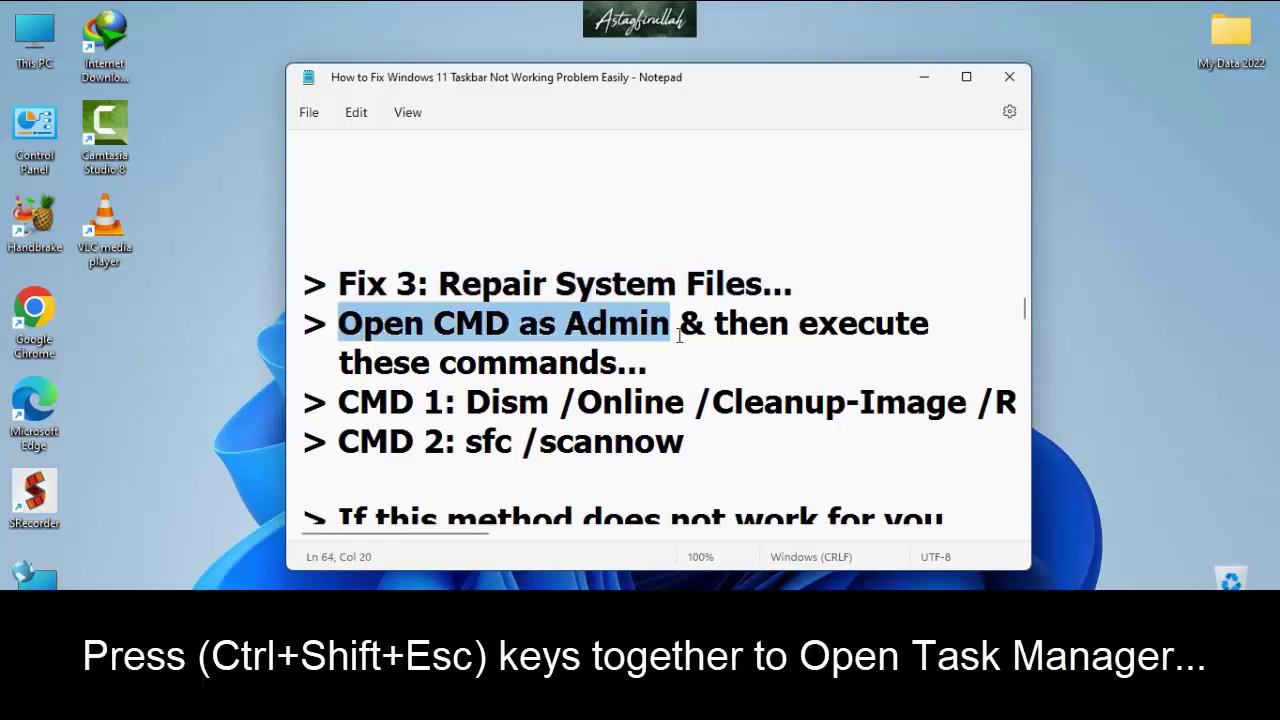
- Run cmd as a new task with administrative privileges from Task Manager and close Task Manager
{"action": "key", "text": "ctrl+shift+Escape"}
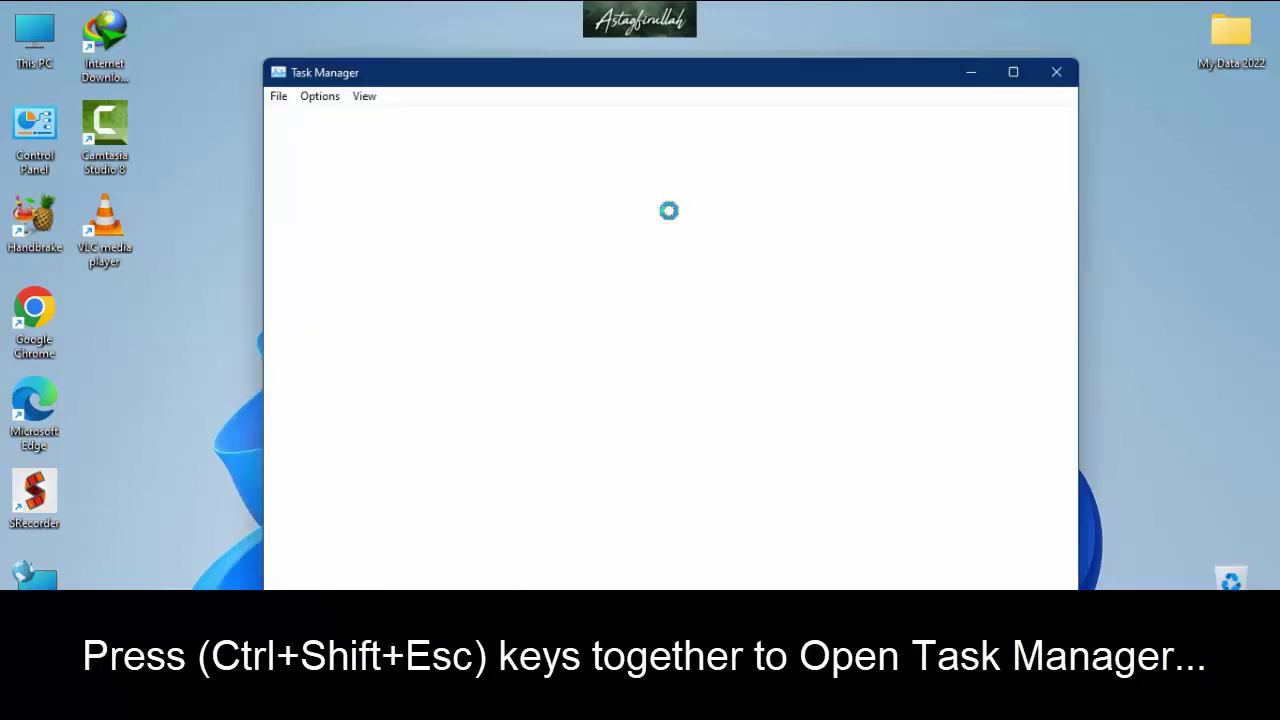
{"action": "left_click", "coordinate": [280, 97]}
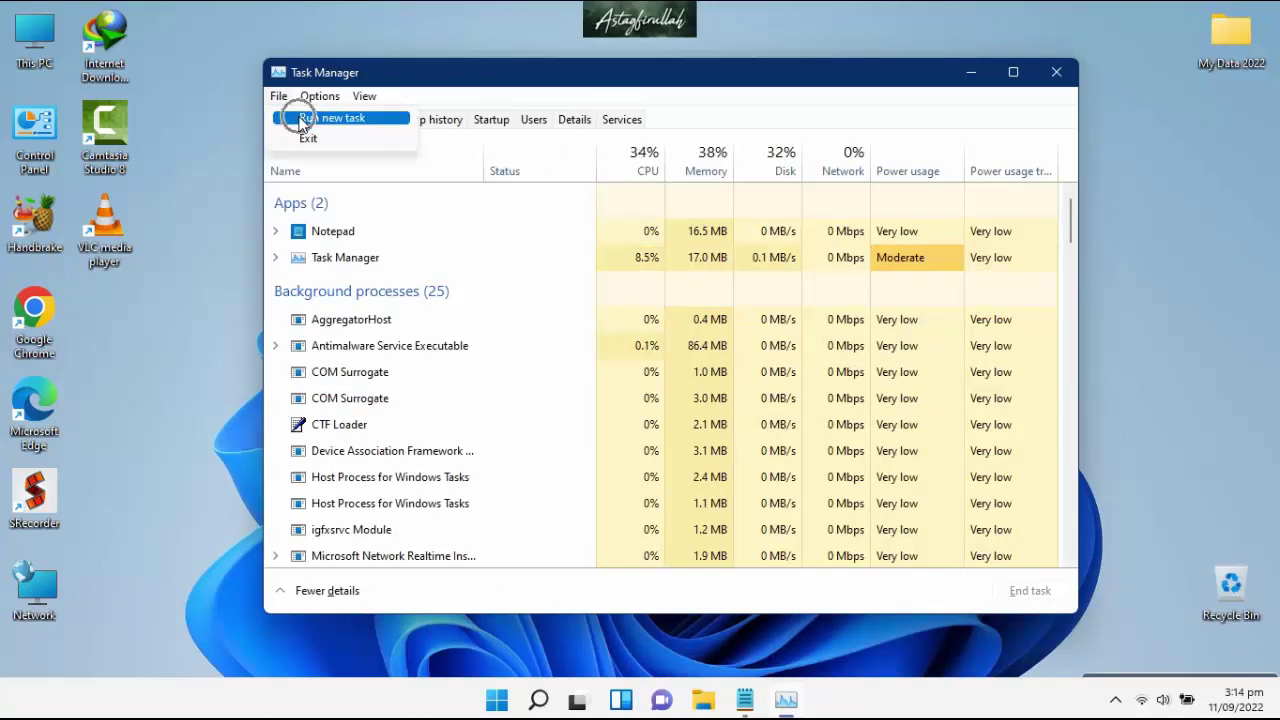
{"action": "left_click", "coordinate": [302, 120]}
{"action": "left_click", "coordinate": [370, 214]}
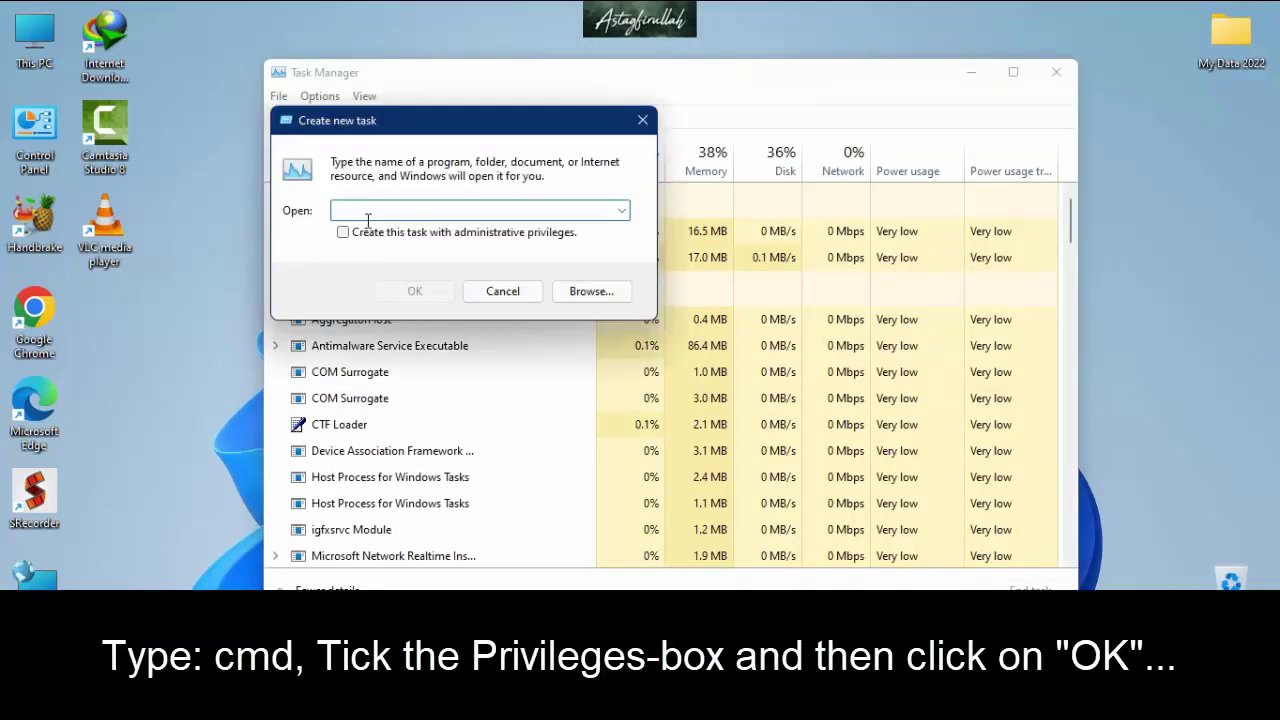
{"action": "type", "text": "cmd"}
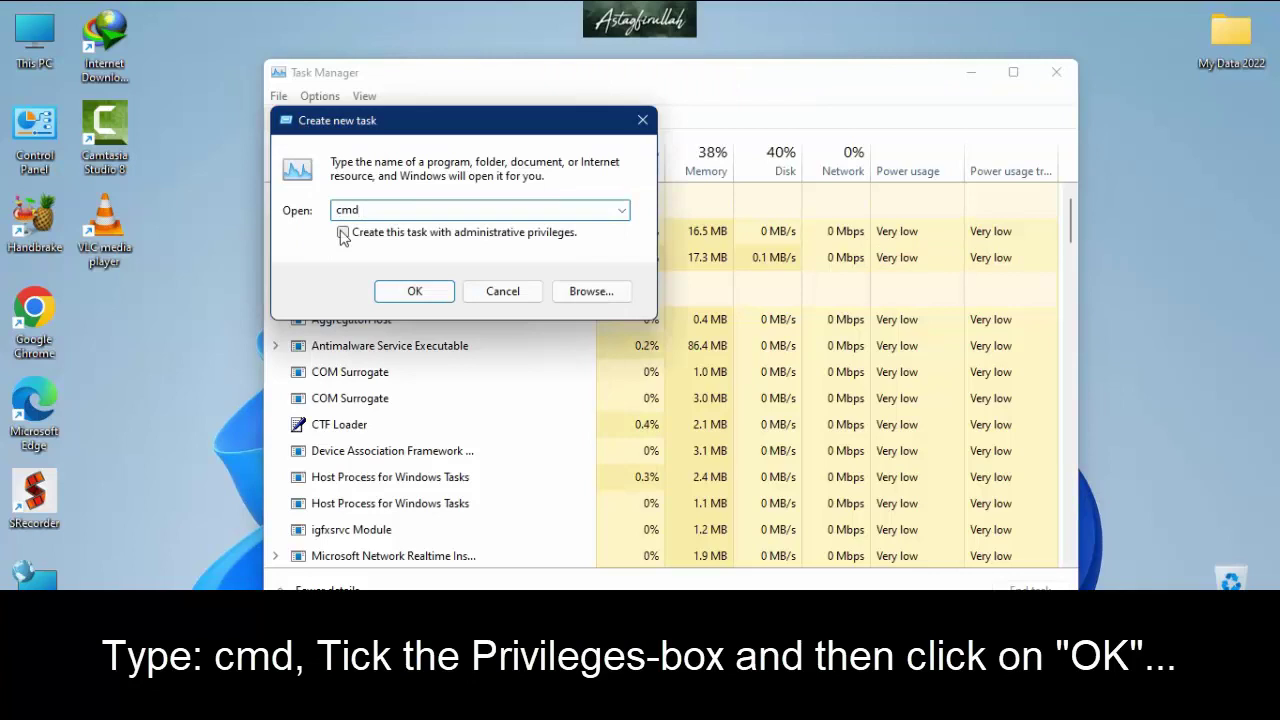
{"action": "left_click", "coordinate": [343, 233]}
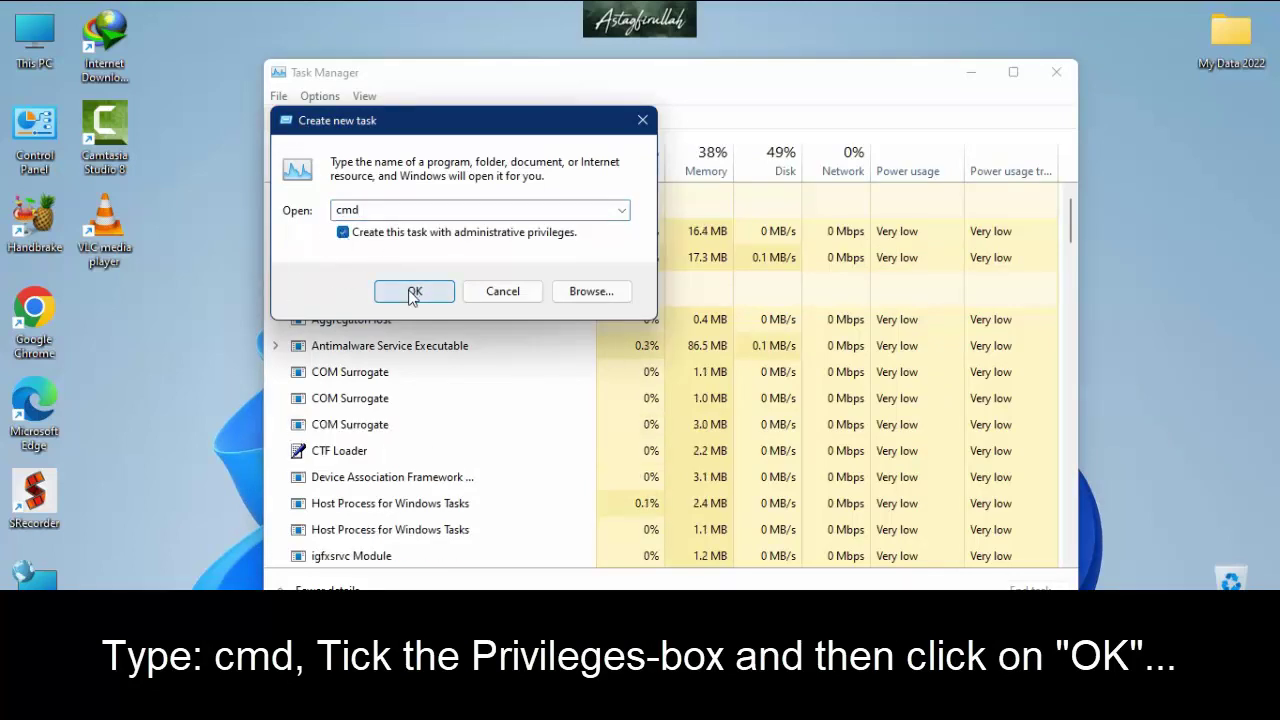
{"action": "left_click", "coordinate": [411, 293]}
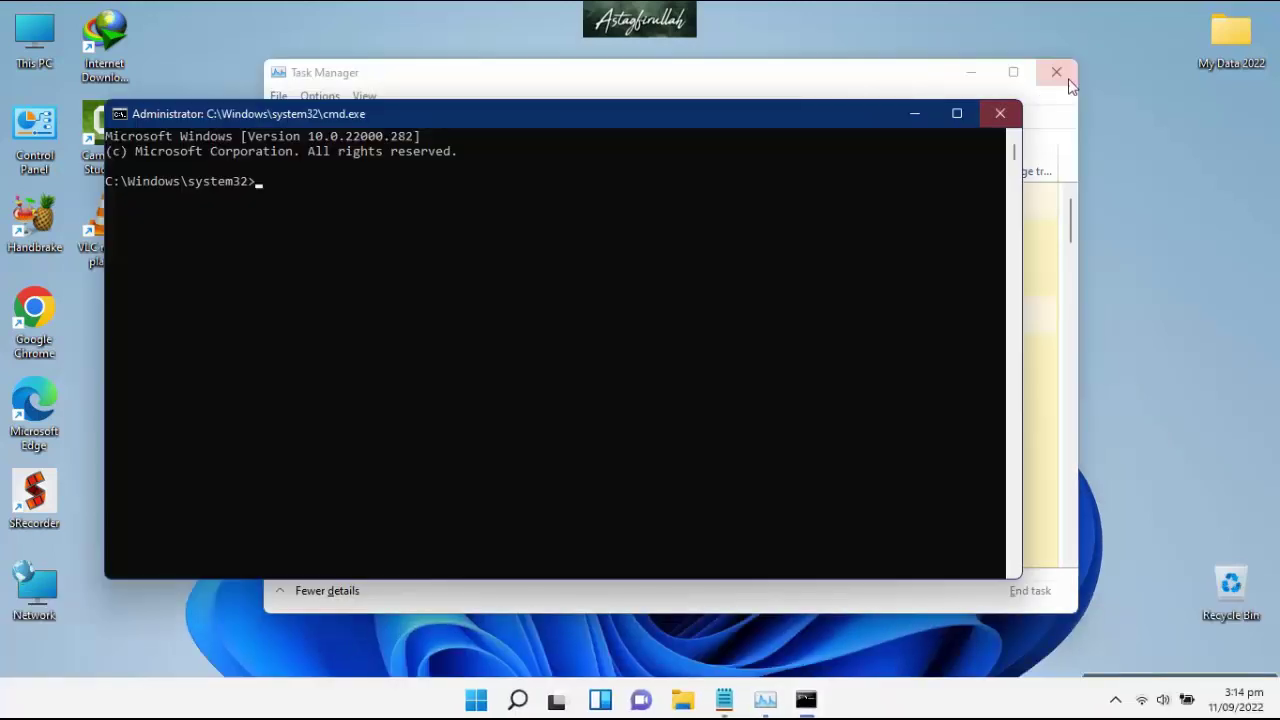
{"action": "left_click", "coordinate": [1066, 84]}
{"action": "left_click", "coordinate": [1056, 72]}
- Narrow the Command Prompt window and return to the notes, highlighting the Fix 3 instruction to execute the commands
{"action": "left_click_drag", "start_coordinate": [1021, 290], "coordinate": [817, 297]}
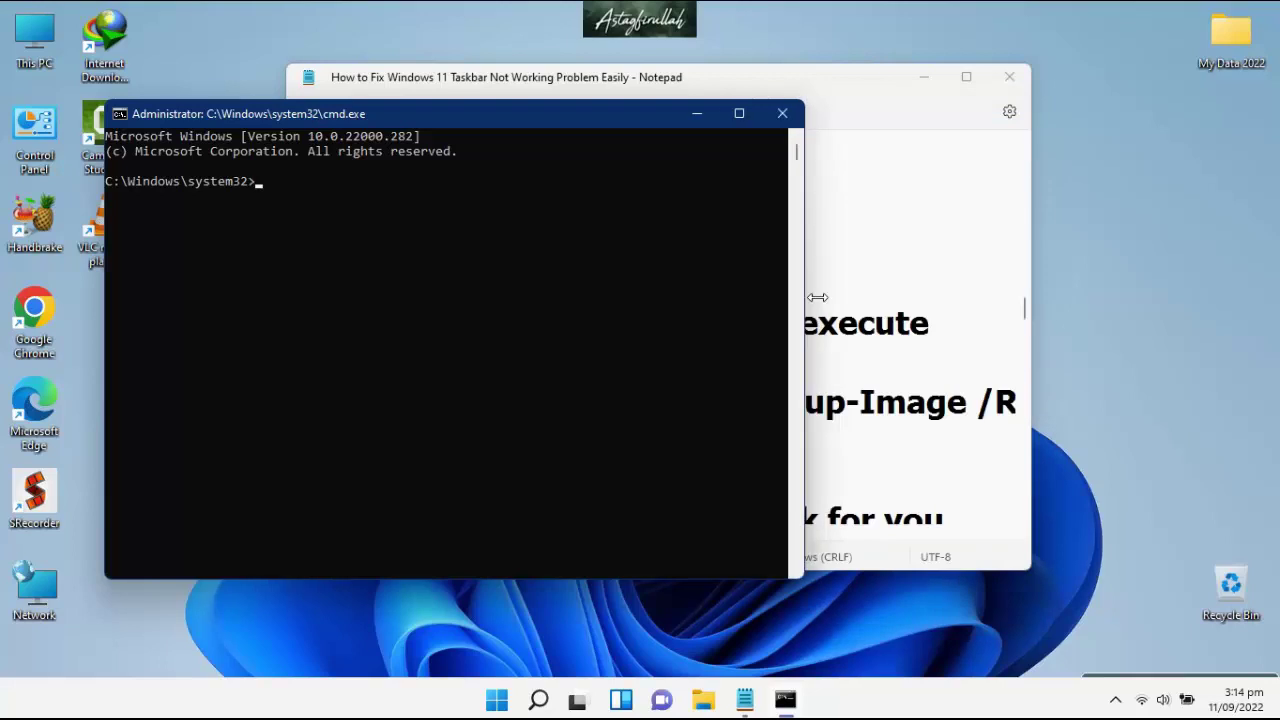
{"action": "left_click", "coordinate": [794, 82]}
{"action": "left_click", "coordinate": [681, 324]}
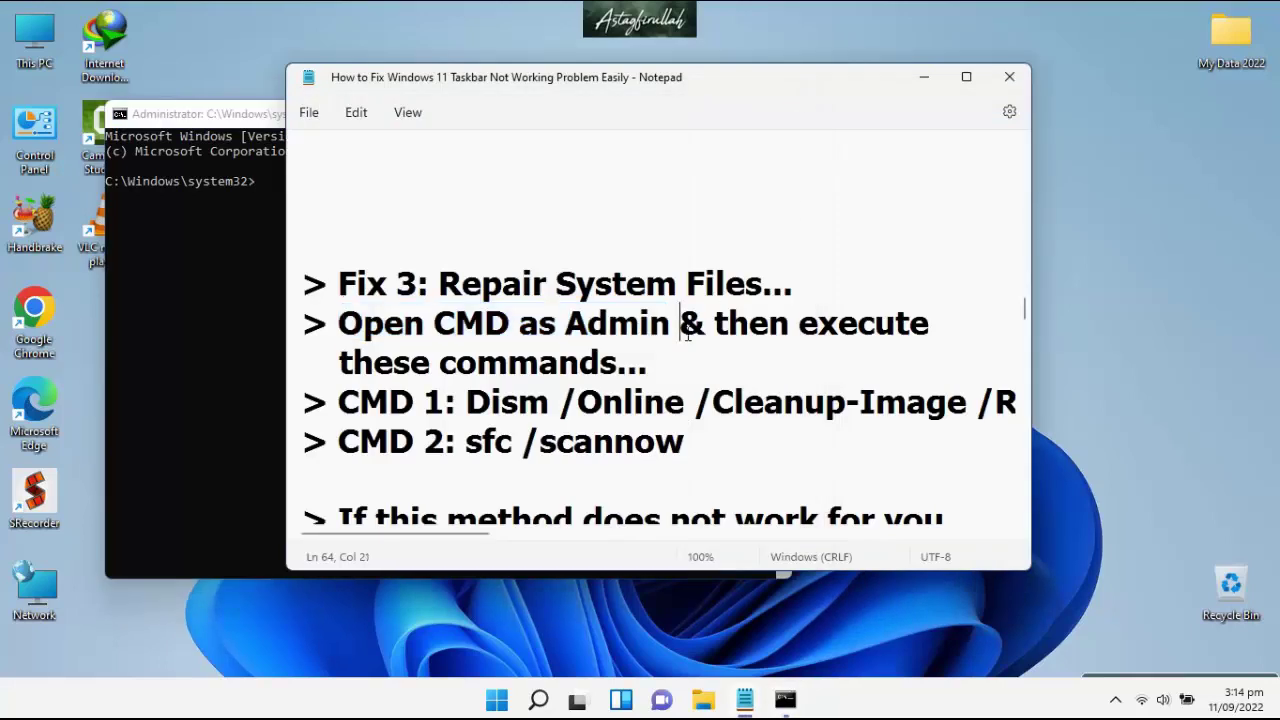
{"action": "left_click_drag", "start_coordinate": [687, 333], "coordinate": [950, 318]}
{"action": "left_click_drag", "start_coordinate": [349, 378], "coordinate": [665, 373]}
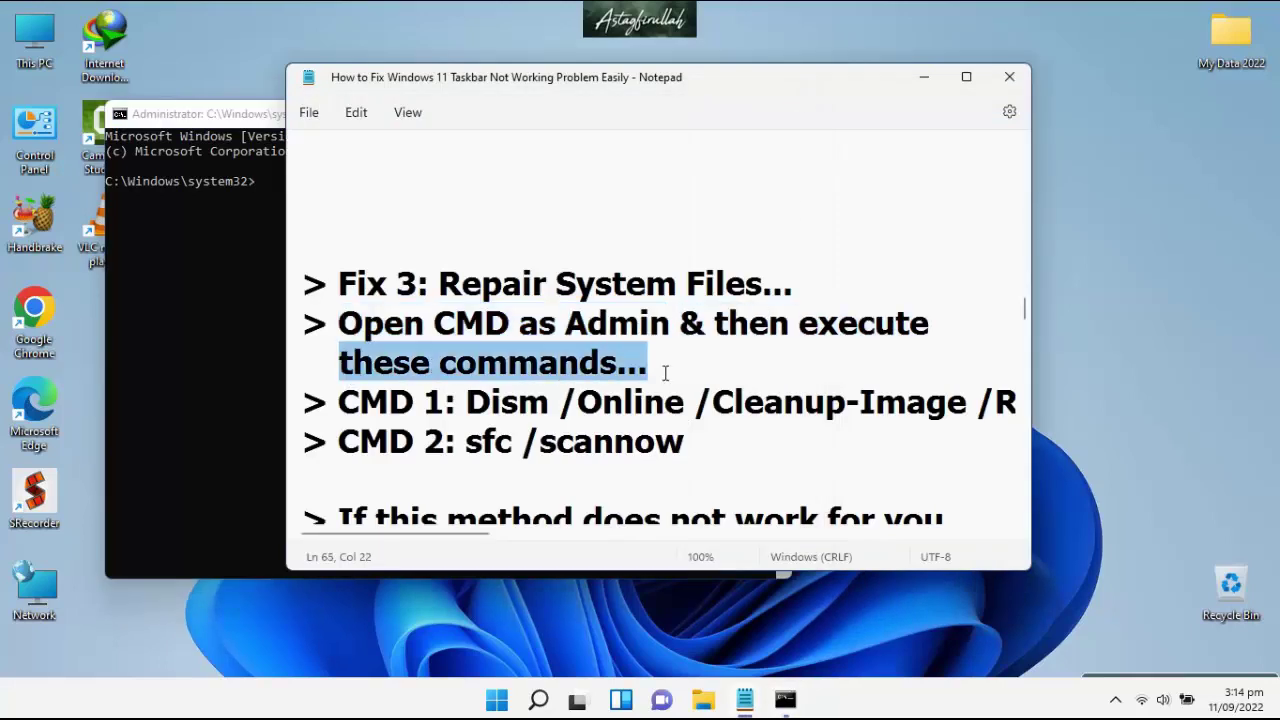
- Copy the command Dism /Online /Cleanup-Image /RestoreHealth from the notes and paste it into the administrator Command Prompt
{"action": "left_click_drag", "start_coordinate": [343, 415], "coordinate": [1093, 418]}
{"action": "key", "text": "super+c"}
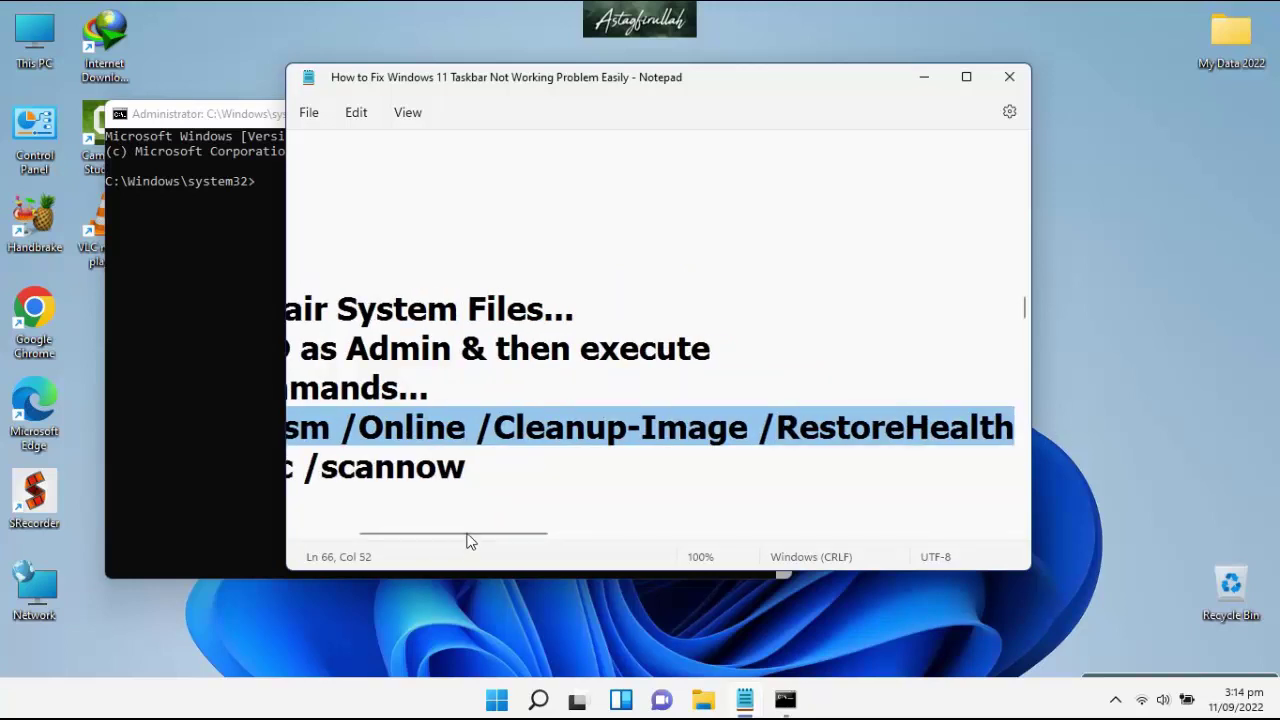
{"action": "left_click_drag", "start_coordinate": [470, 541], "coordinate": [415, 541]}
{"action": "left_click", "coordinate": [234, 310]}
{"action": "left_click", "coordinate": [285, 215]}
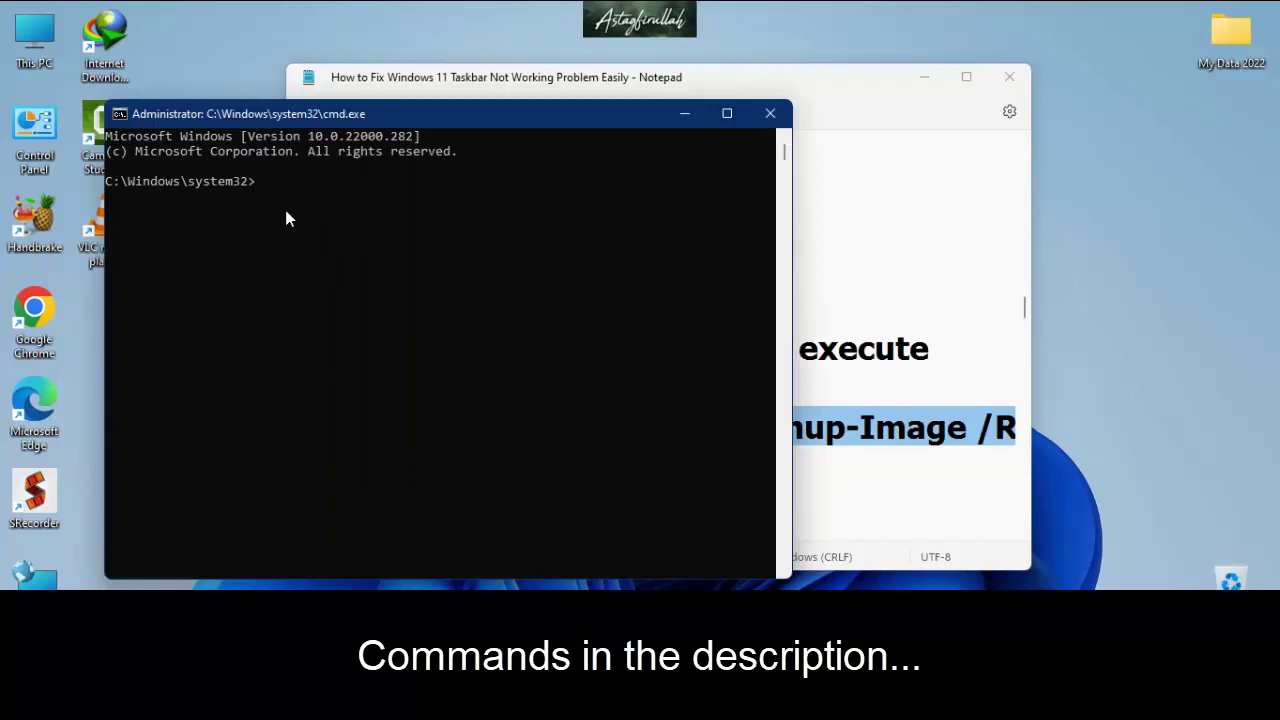
{"action": "right_click", "coordinate": [286, 214]}
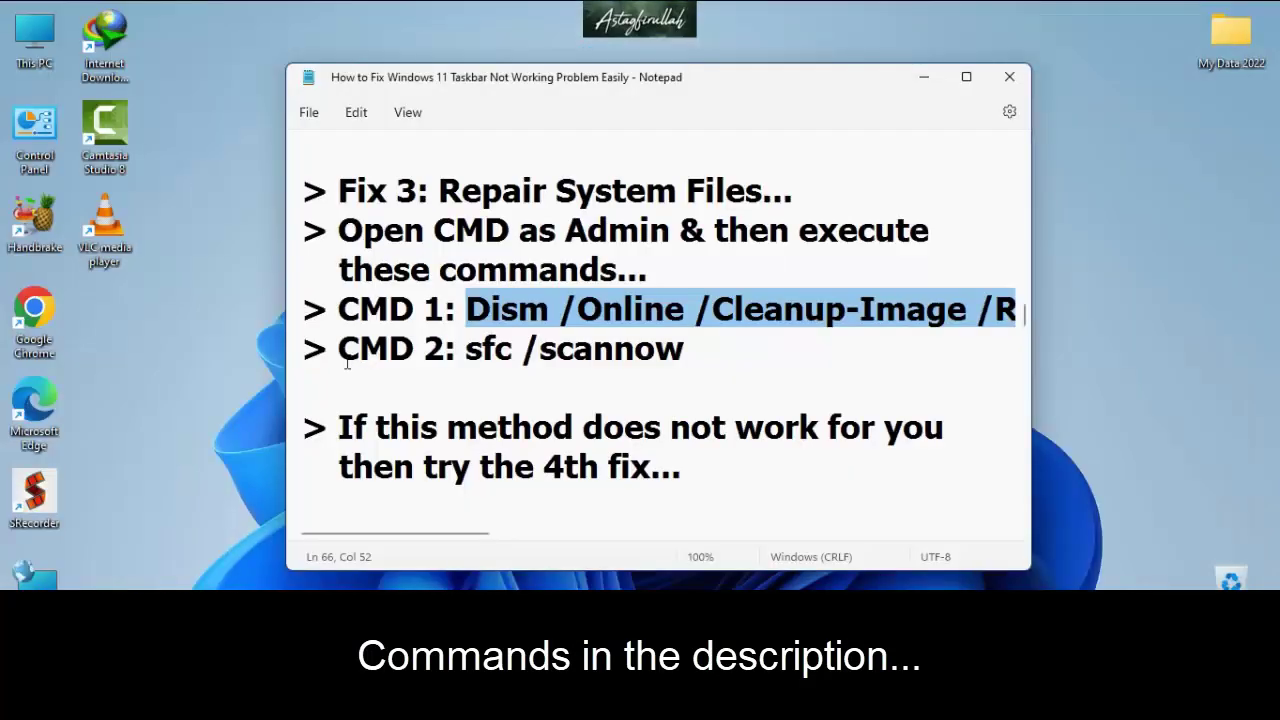
- Select the CMD 2 command in the notes and enter sfc /scannow in the administrator Command Prompt
{"action": "left_click_drag", "start_coordinate": [338, 348], "coordinate": [728, 361]}
{"action": "left_click", "coordinate": [474, 360]}
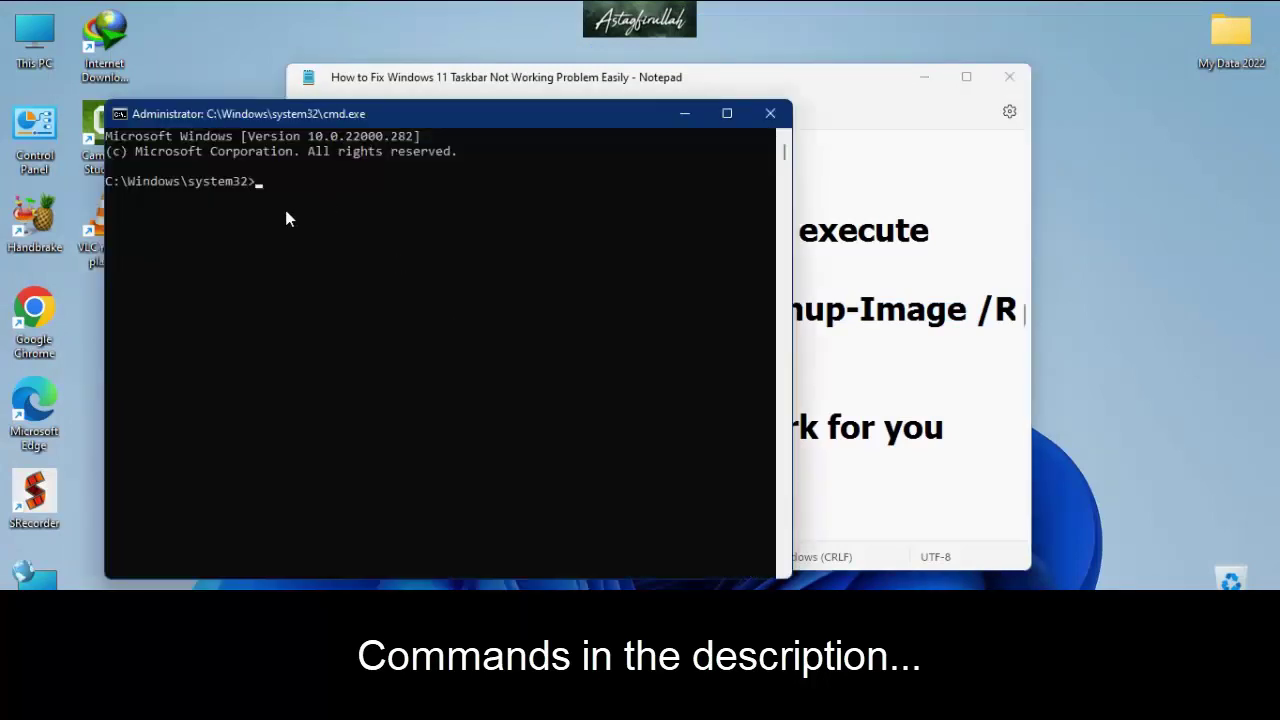
{"action": "left_click", "coordinate": [285, 218]}
{"action": "type", "text": "sfc /scannow"}
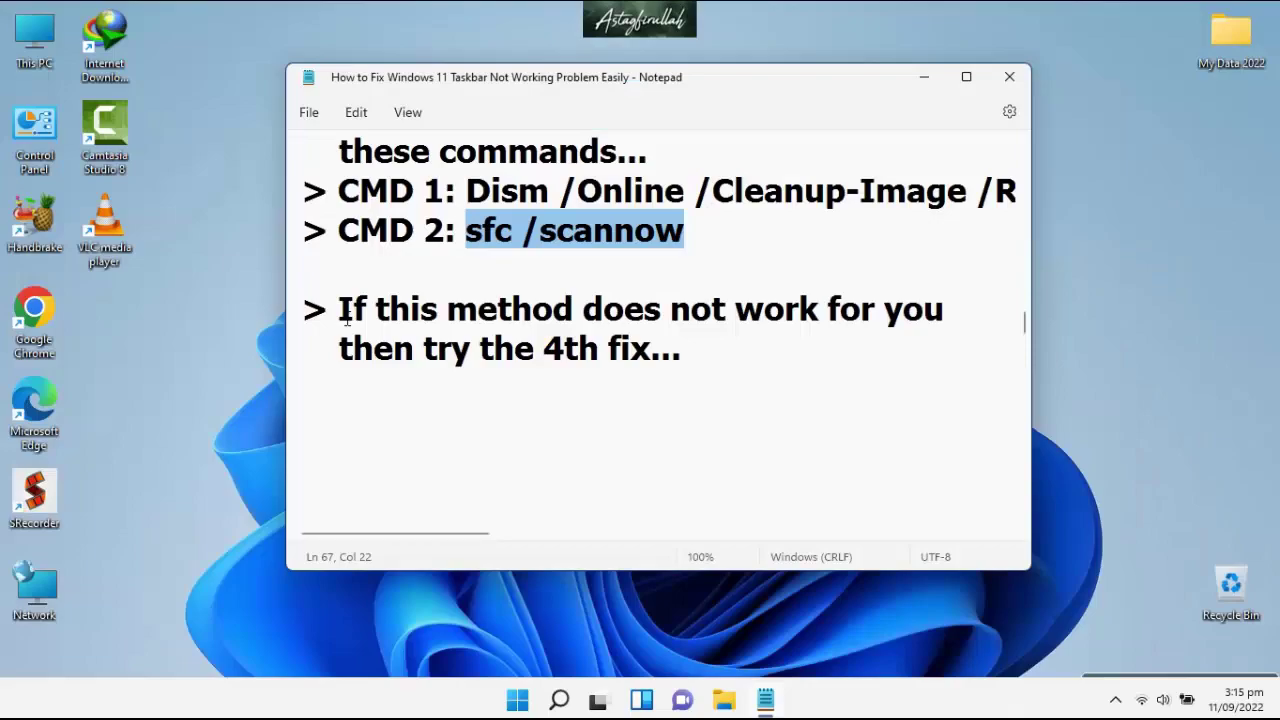
- Read the end of the Fix 3 notes and the Fix 4 instructions for reinstalling all Windows apps, highlighting each line
{"action": "left_click_drag", "start_coordinate": [338, 309], "coordinate": [948, 312]}
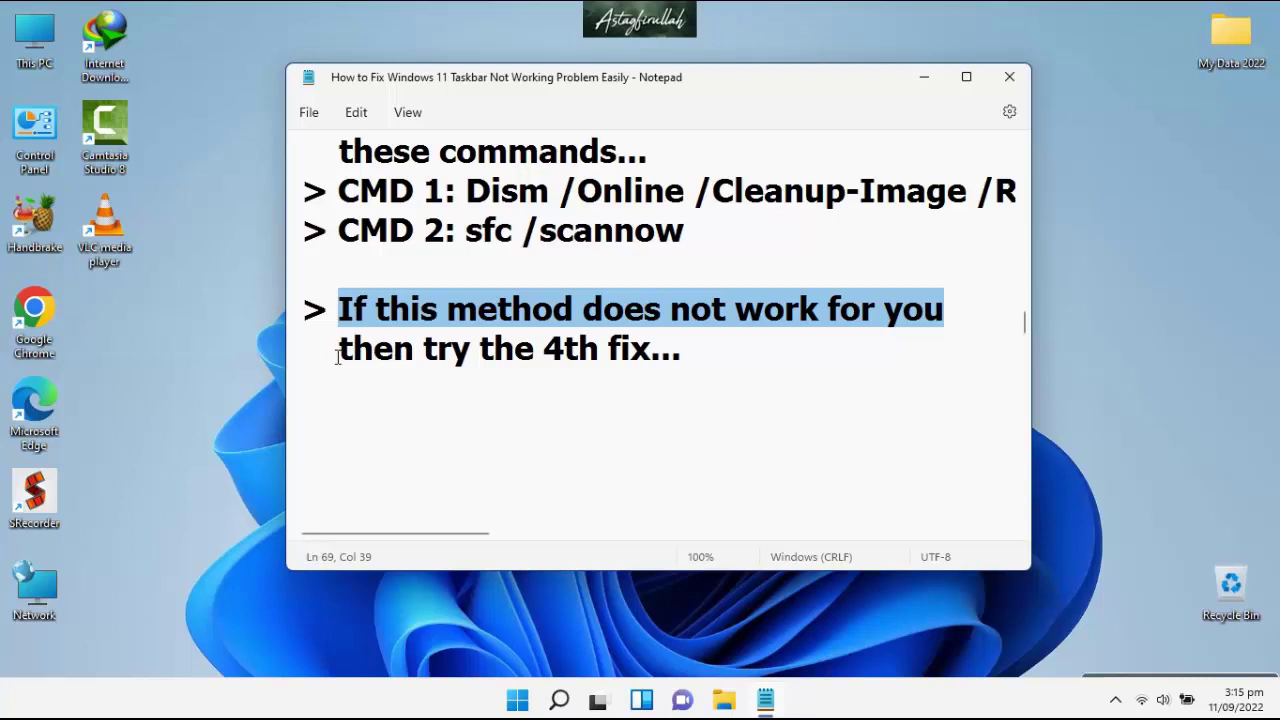
{"action": "left_click_drag", "start_coordinate": [334, 352], "coordinate": [738, 358]}
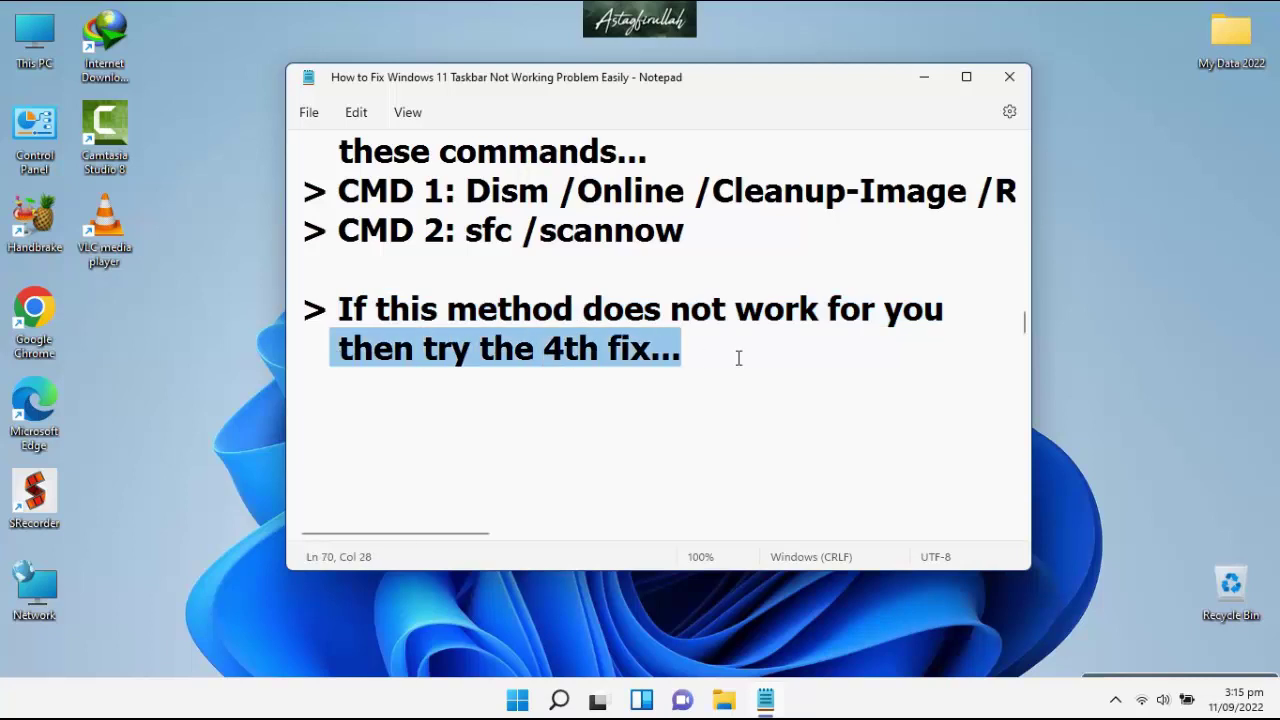
{"action": "scroll", "coordinate": [738, 357], "scroll_direction": "down", "scroll_amount": 5}
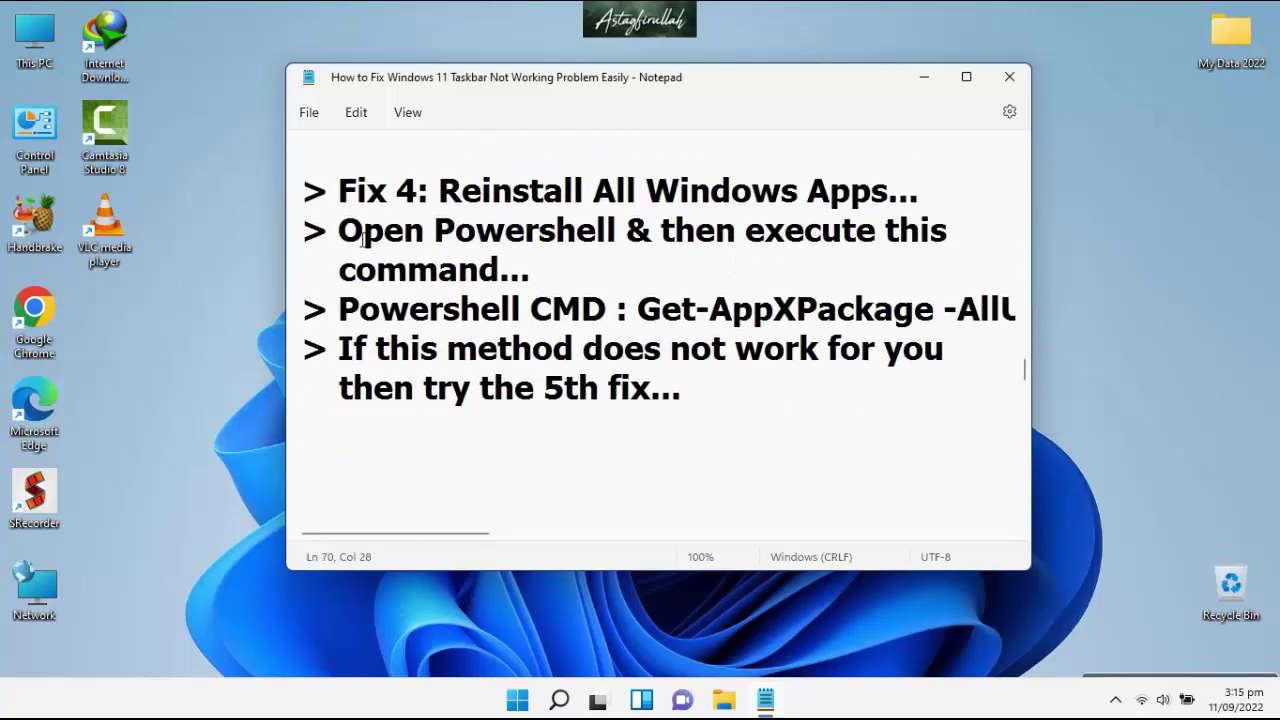
{"action": "left_click_drag", "start_coordinate": [331, 189], "coordinate": [959, 197]}
{"action": "left_click_drag", "start_coordinate": [339, 231], "coordinate": [985, 234]}
{"action": "left_click_drag", "start_coordinate": [331, 267], "coordinate": [585, 282]}
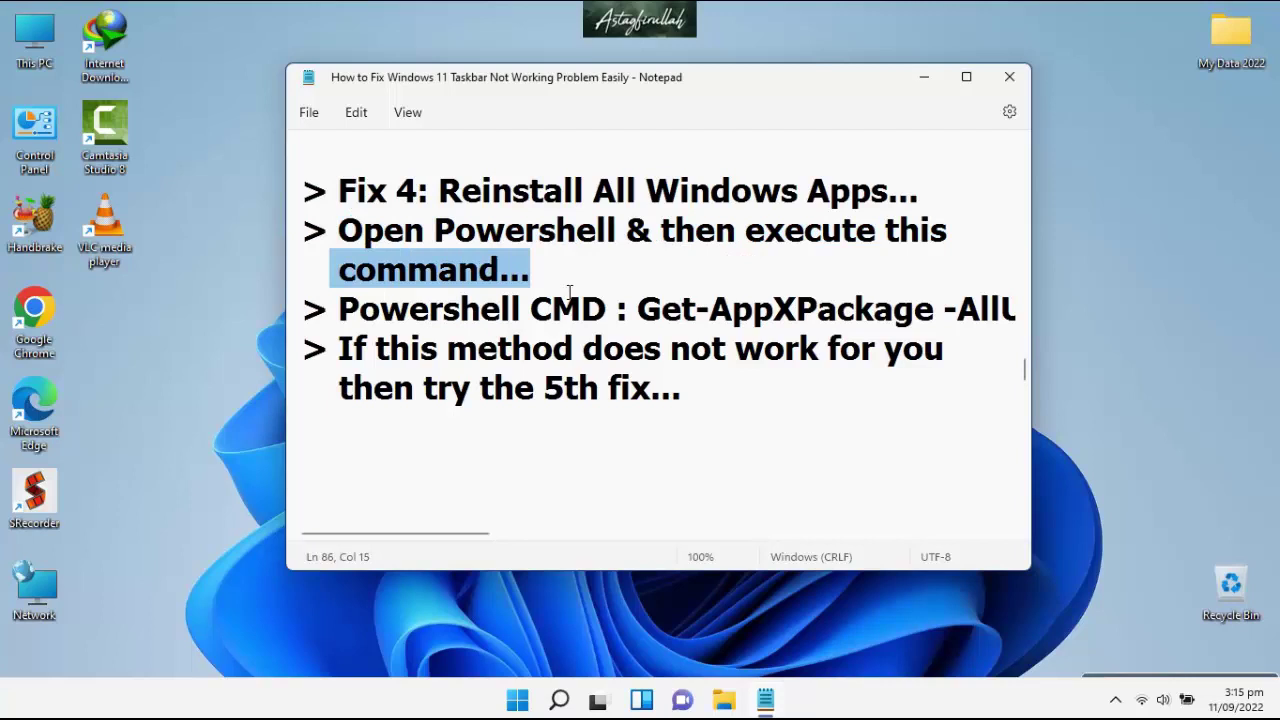
- Open Task Manager and run powershell as a new task with administrative privileges
{"action": "key", "text": "ctrl+shift+Escape"}
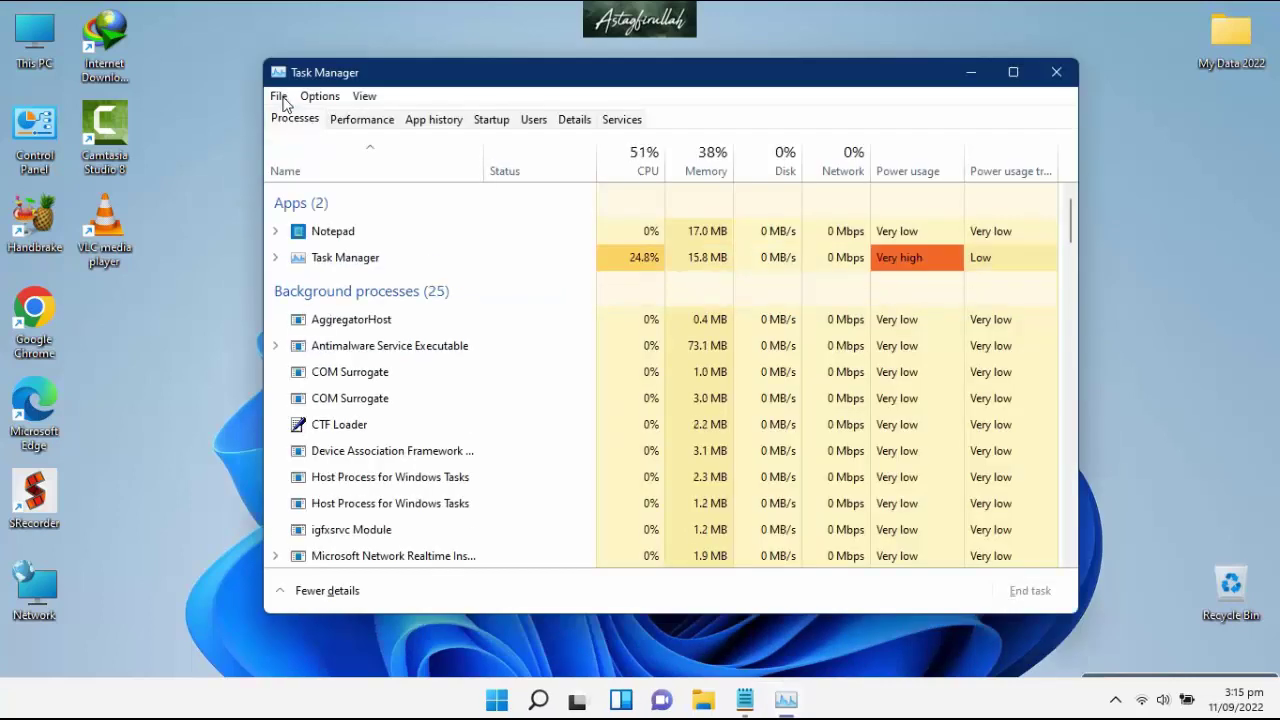
{"action": "left_click", "coordinate": [280, 96]}
{"action": "left_click", "coordinate": [316, 118]}
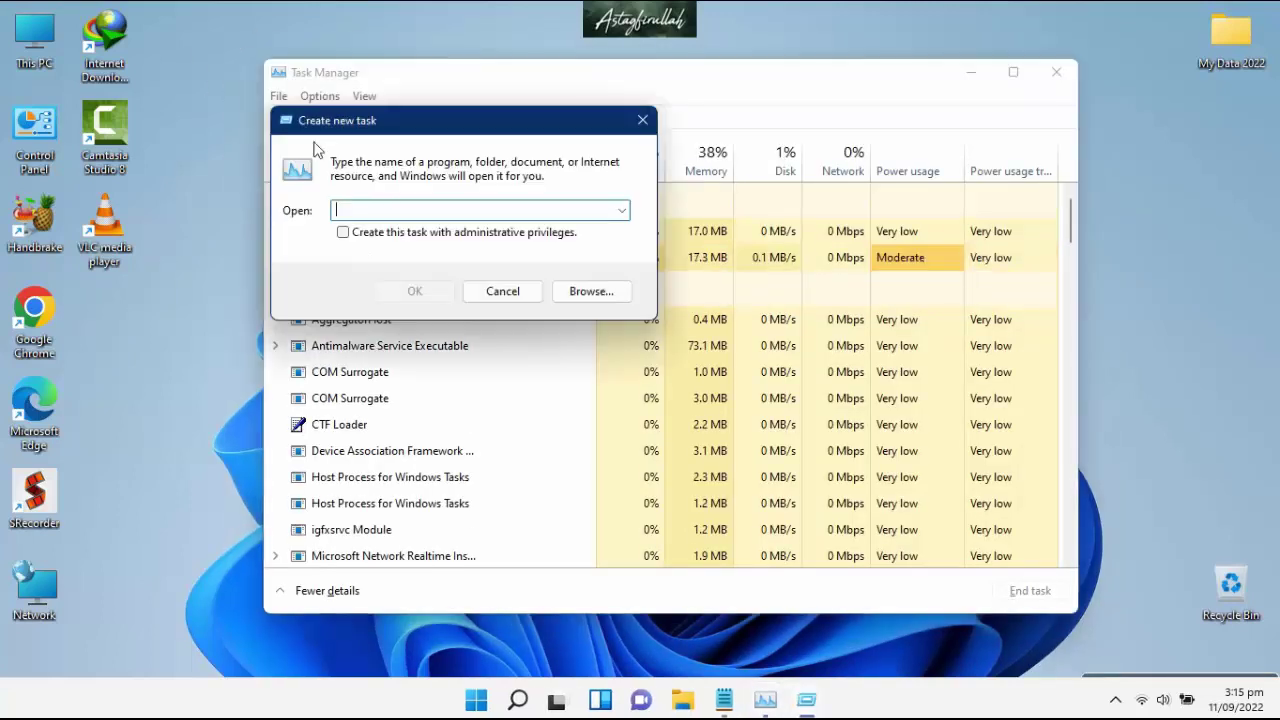
{"action": "type", "text": "p"}
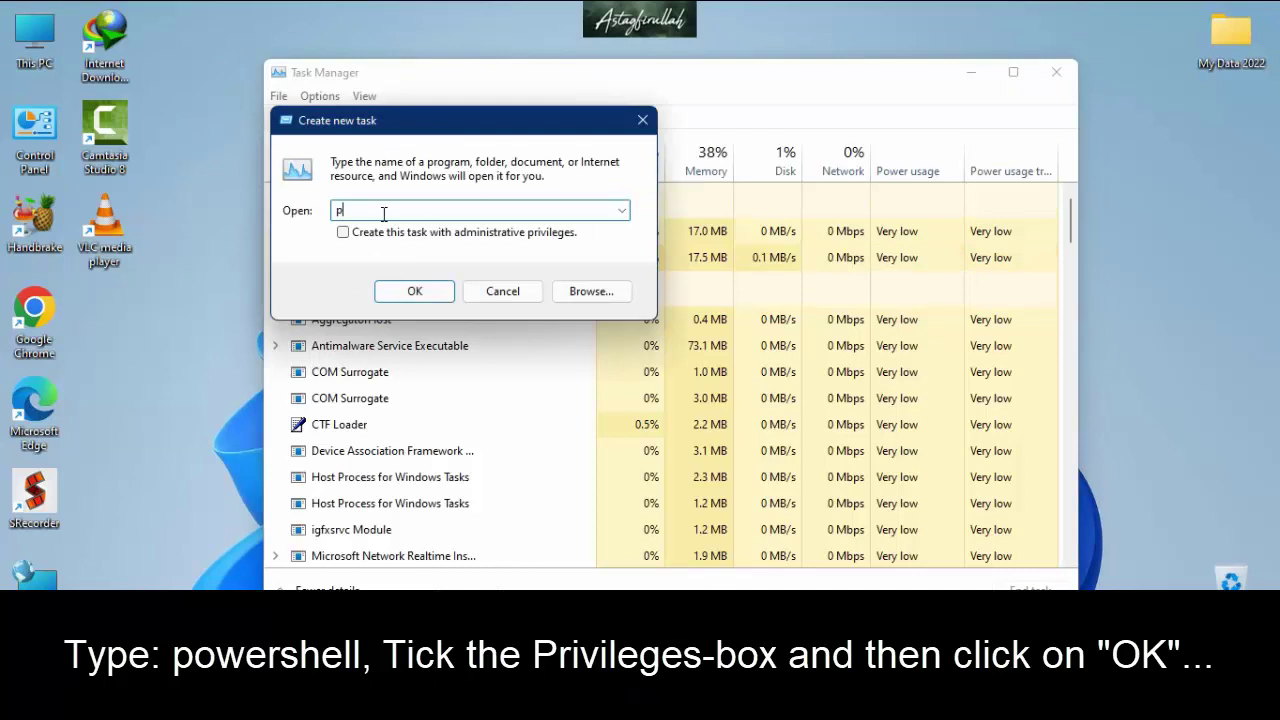
{"action": "type", "text": "owershell"}
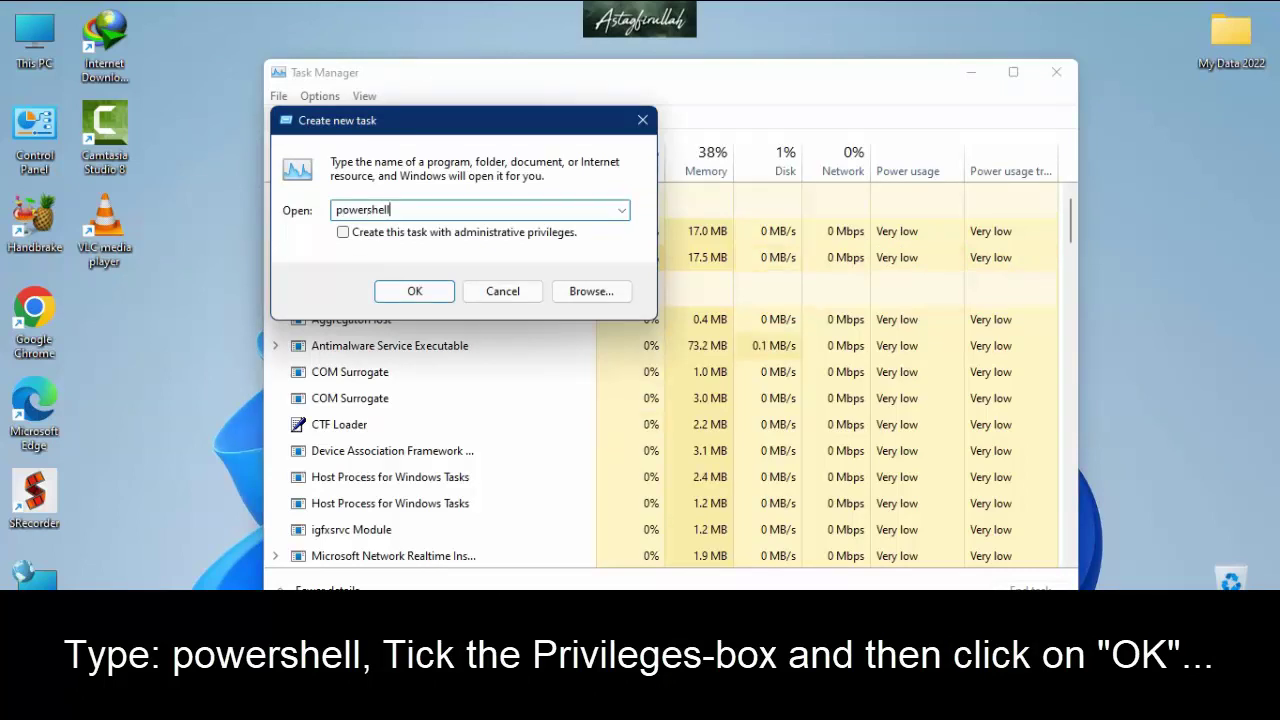
{"action": "left_click", "coordinate": [343, 233]}
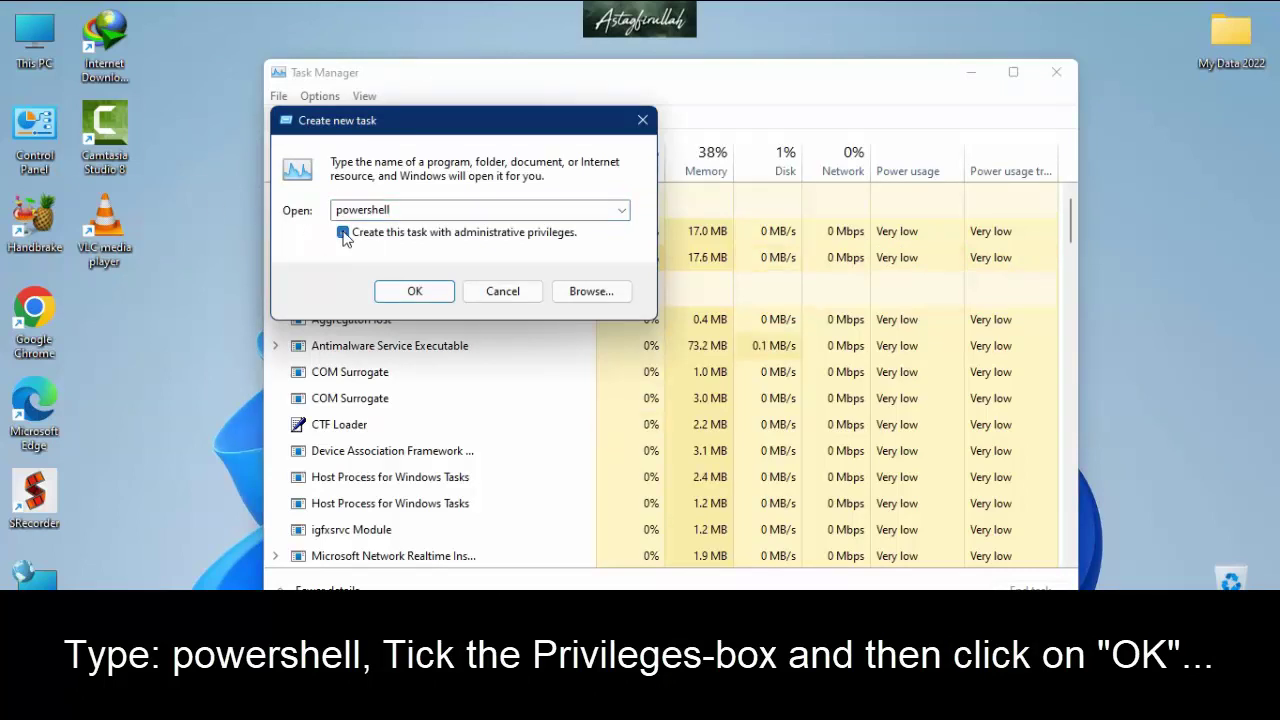
{"action": "left_click", "coordinate": [440, 296]}
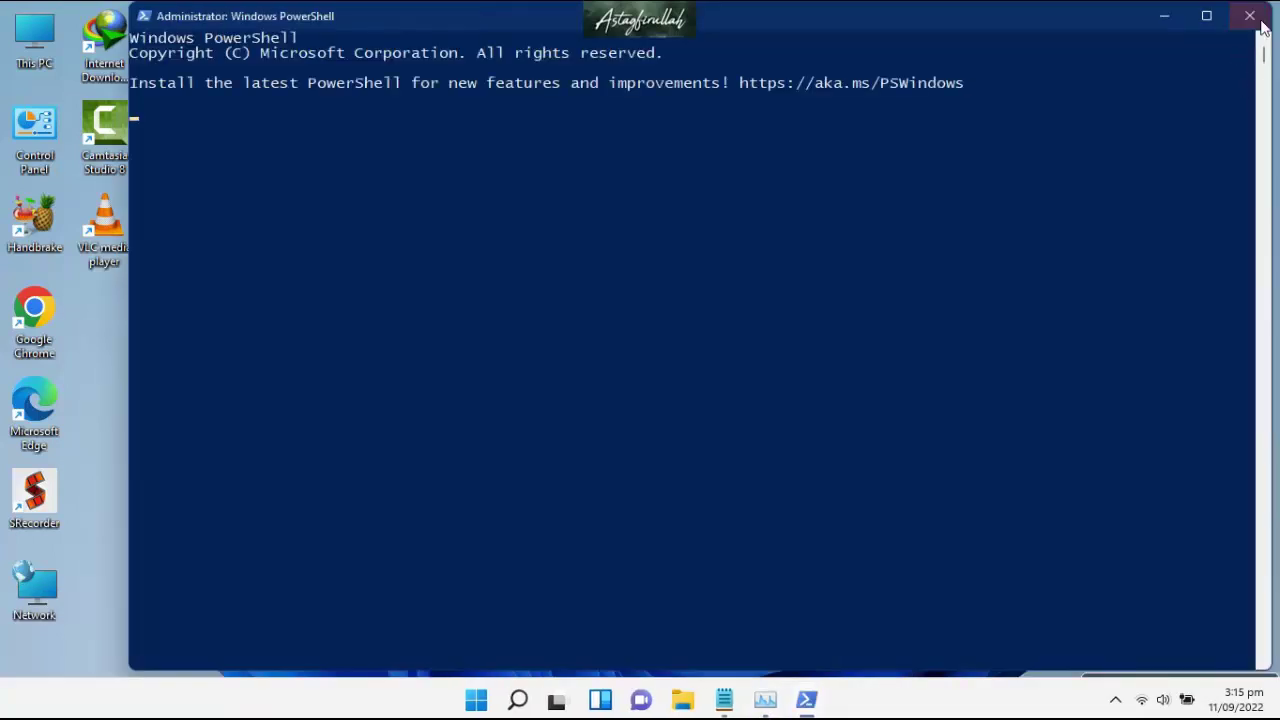
- Shrink the administrator PowerShell window and close Task Manager
{"action": "left_click_drag", "start_coordinate": [1272, 16], "coordinate": [943, 120]}
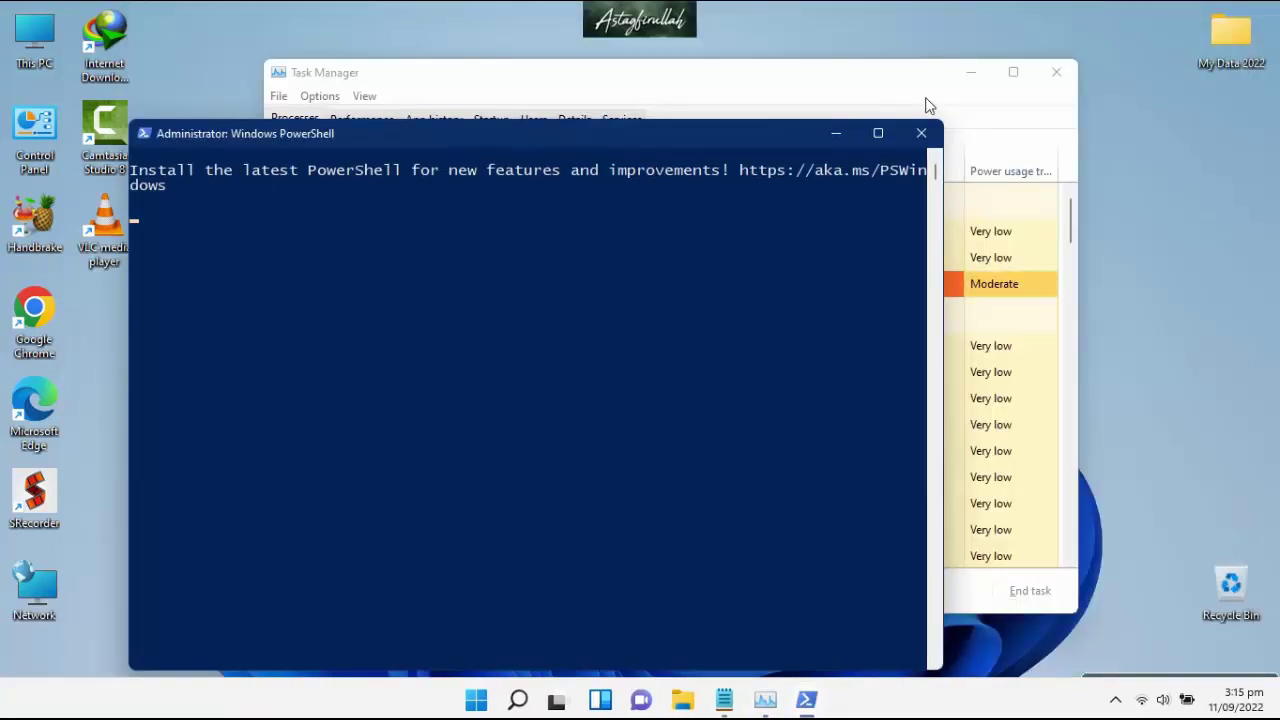
{"action": "left_click", "coordinate": [850, 85]}
{"action": "left_click", "coordinate": [1055, 73]}
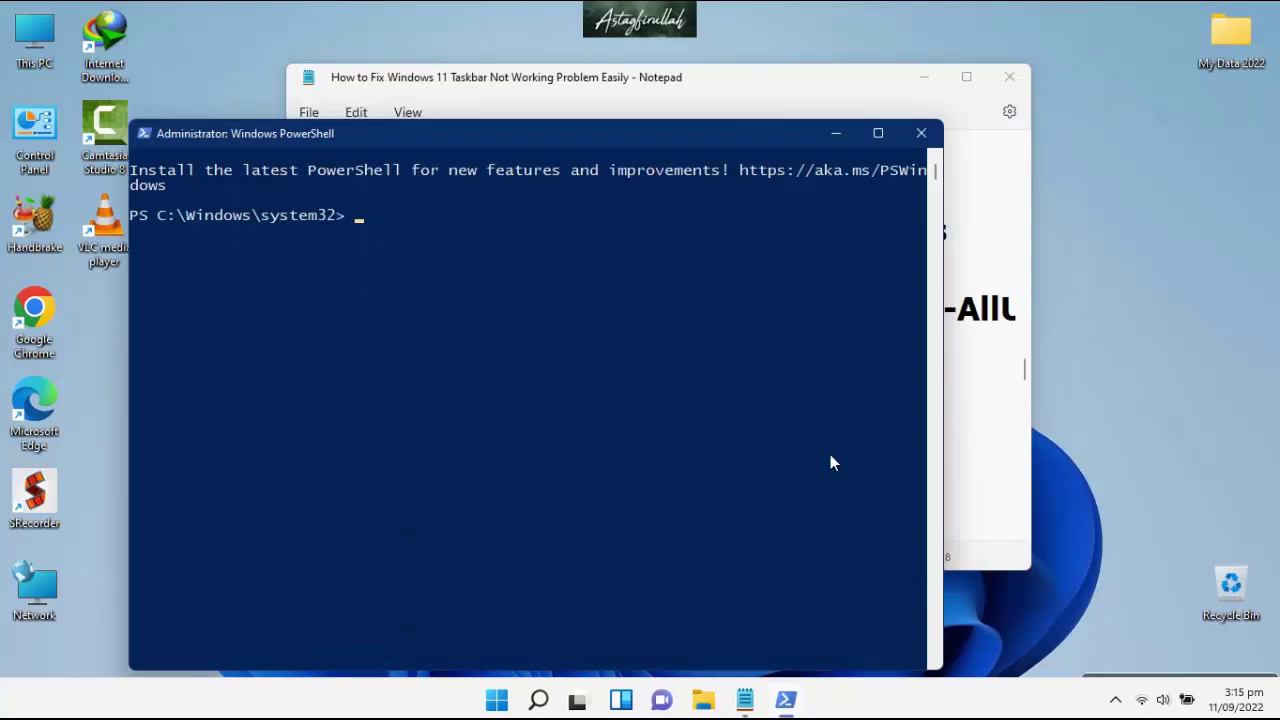
- Copy the command Get-AppXPackage -AllUsers | Foreach {Add-AppxPackage -DisableDevelopmentMode -Register "$($_.InstallLocation)\AppXManifest.xml"} from the notes and run it in the administrator PowerShell
{"action": "left_click", "coordinate": [714, 84]}
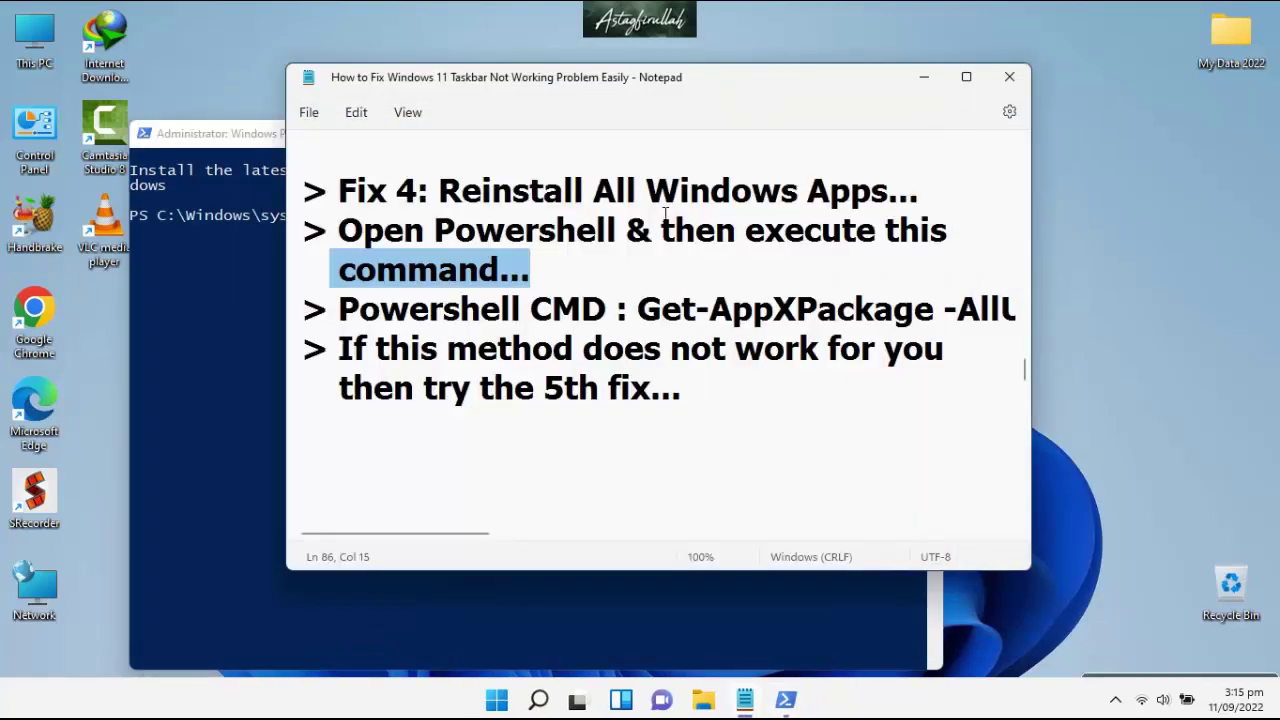
{"action": "scroll", "coordinate": [405, 232], "scroll_direction": "down", "scroll_amount": 1}
{"action": "left_click_drag", "start_coordinate": [347, 200], "coordinate": [1211, 188]}
{"action": "key", "text": "super+c"}
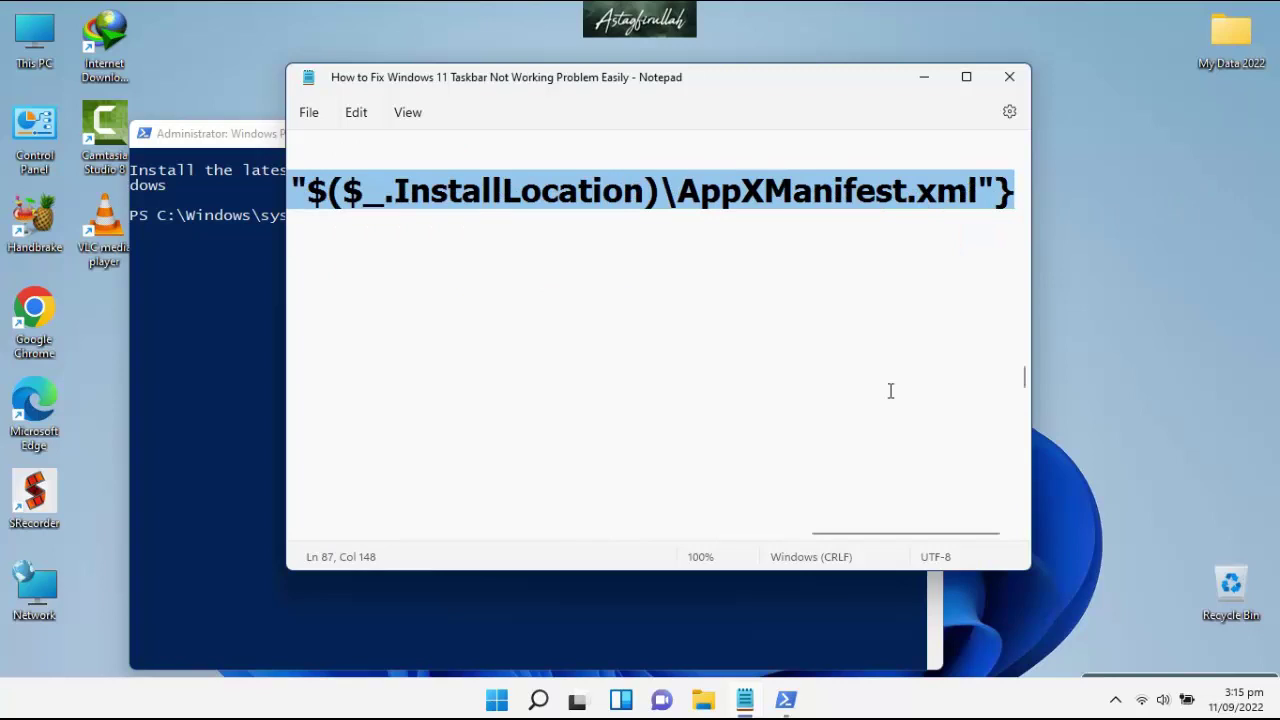
{"action": "left_click_drag", "start_coordinate": [843, 535], "coordinate": [323, 540]}
{"action": "key", "text": "alt+Tab"}
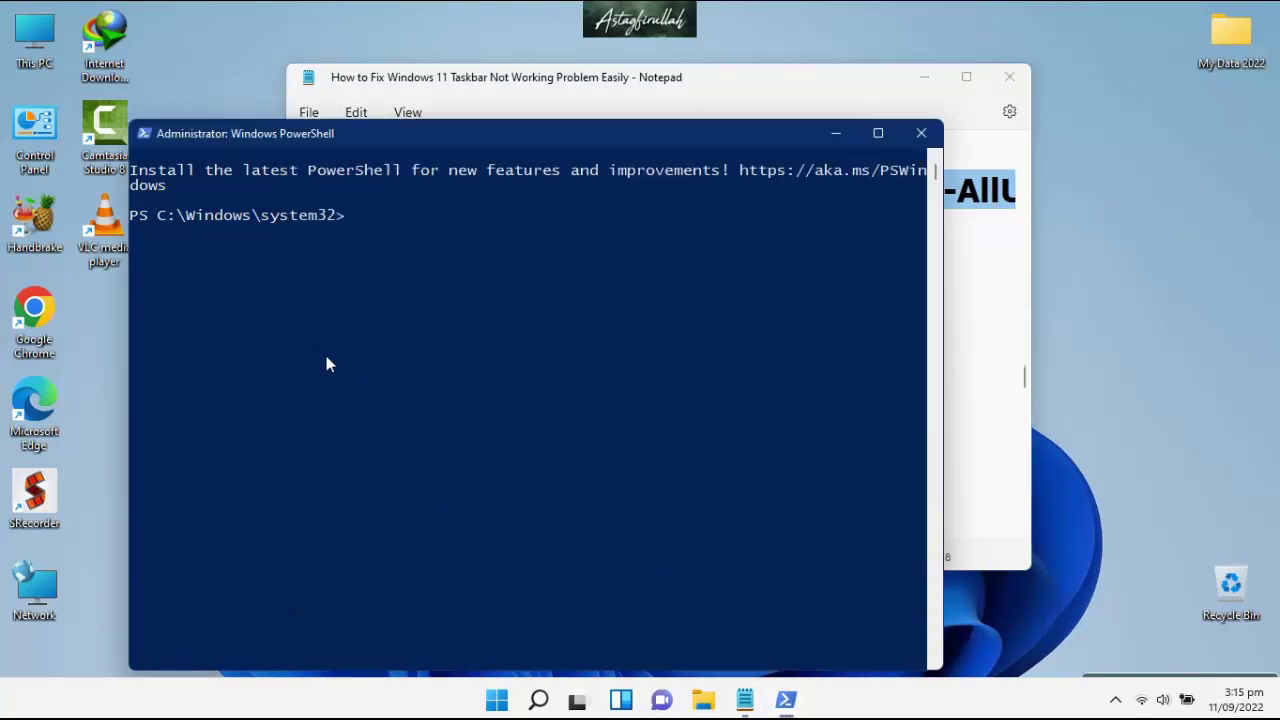
{"action": "right_click", "coordinate": [350, 351]}
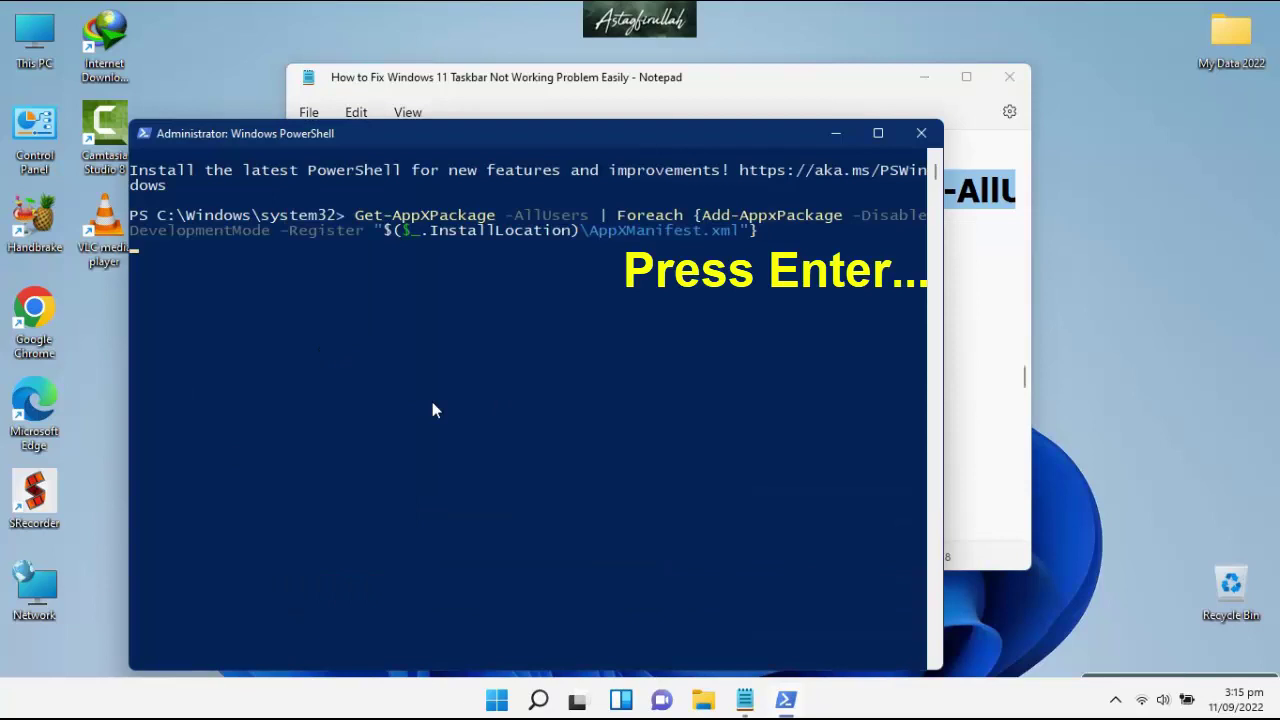
{"action": "left_click", "coordinate": [387, 326]}
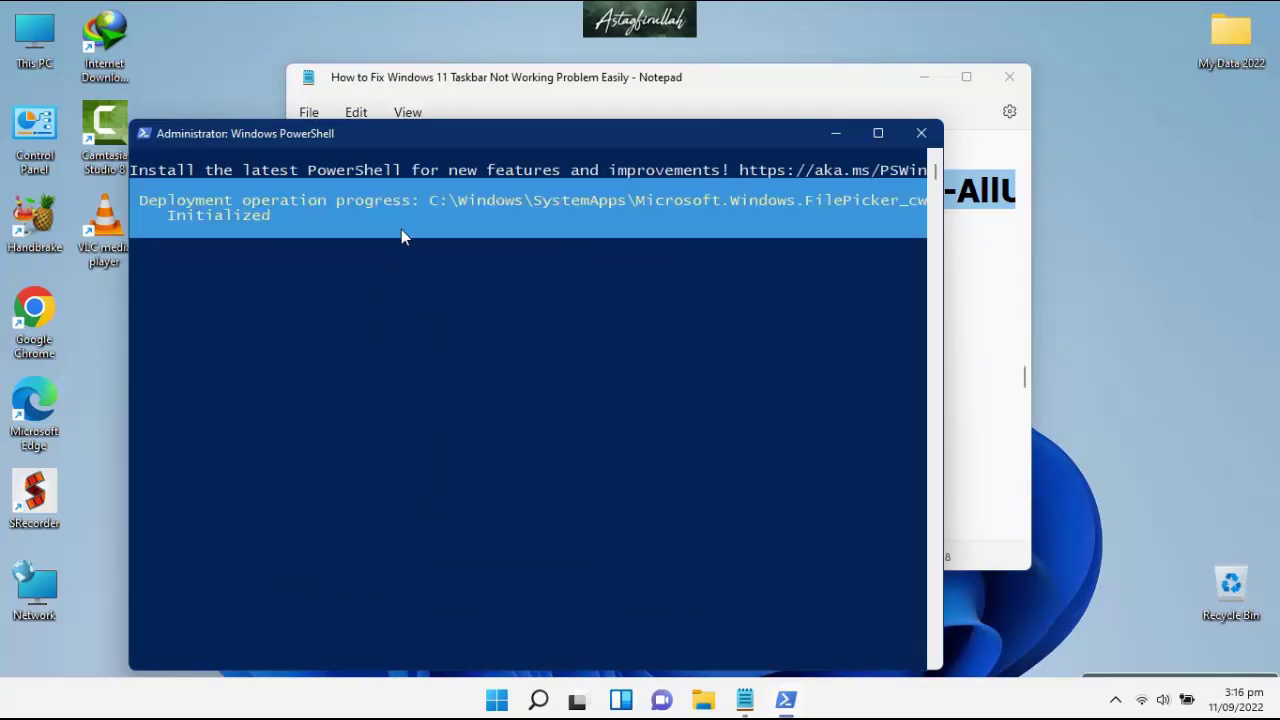
- Minimize PowerShell and read the end of the Fix 4 notes and the first Fix 5 lines on modifying the registry, highlighting each line
{"action": "left_click", "coordinate": [836, 136]}
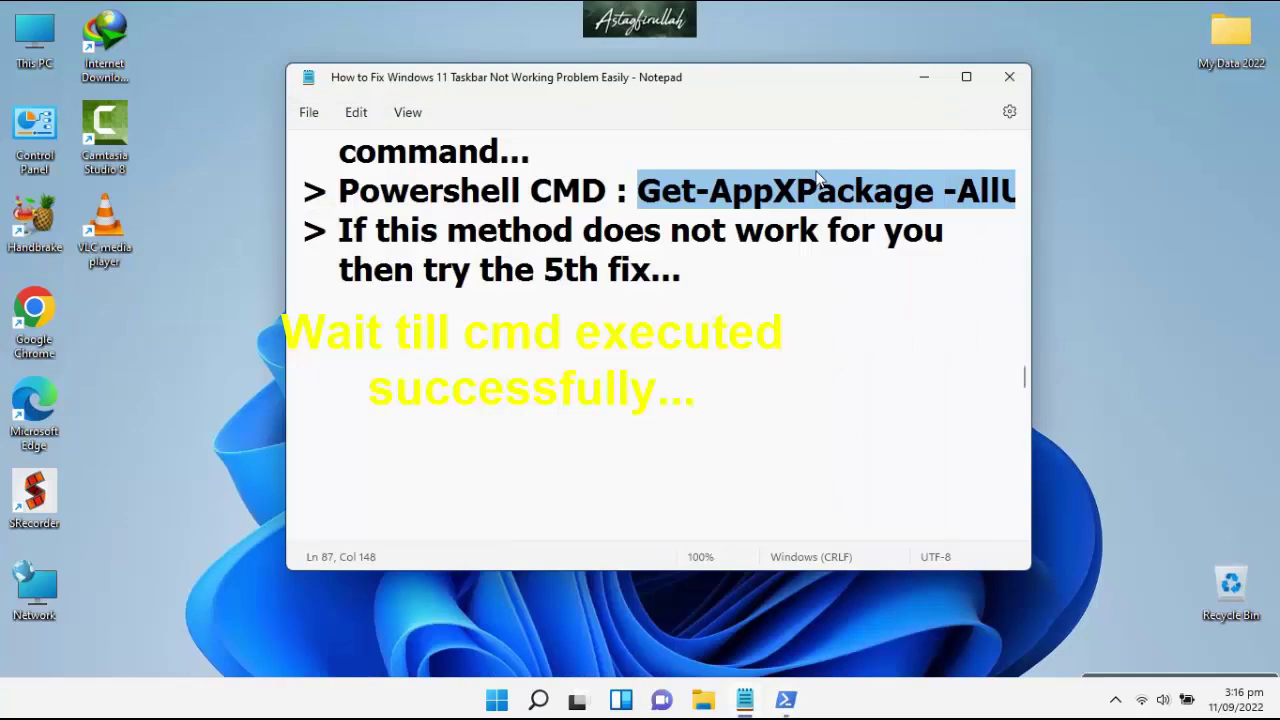
{"action": "left_click_drag", "start_coordinate": [340, 230], "coordinate": [974, 239]}
{"action": "left_click_drag", "start_coordinate": [340, 282], "coordinate": [732, 284]}
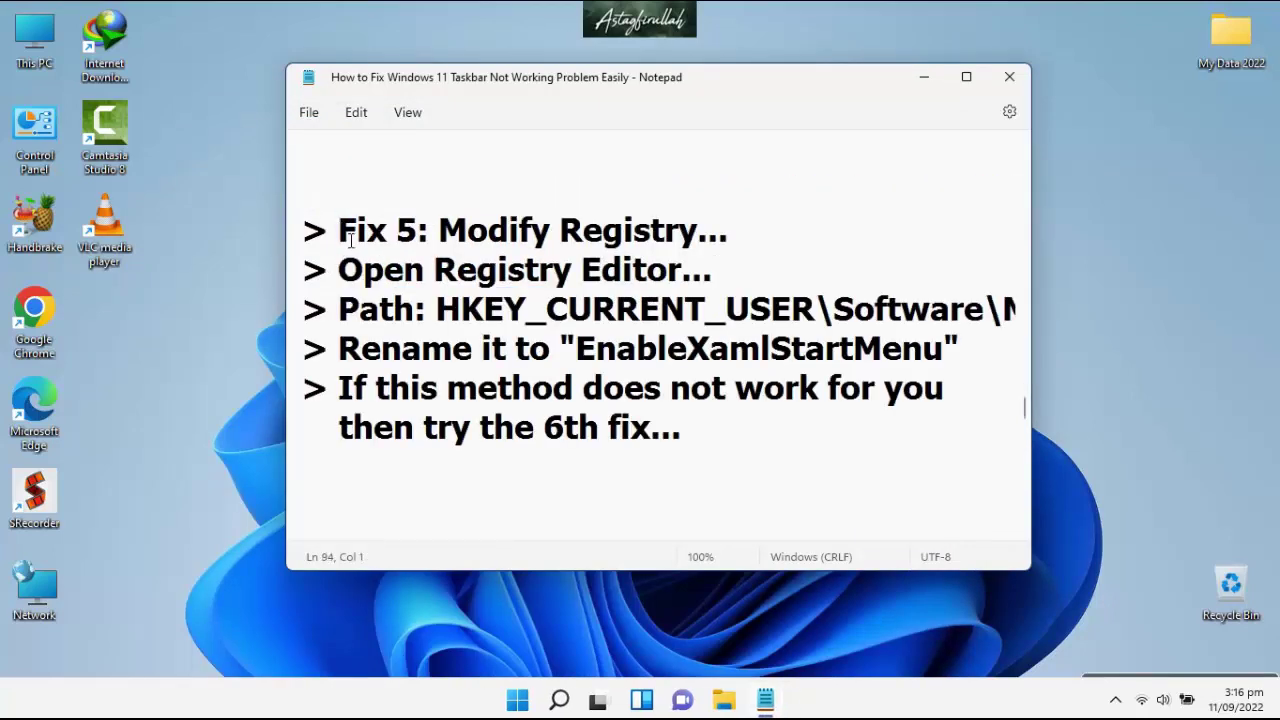
{"action": "left_click_drag", "start_coordinate": [338, 230], "coordinate": [738, 234]}
{"action": "left_click_drag", "start_coordinate": [340, 270], "coordinate": [741, 292]}
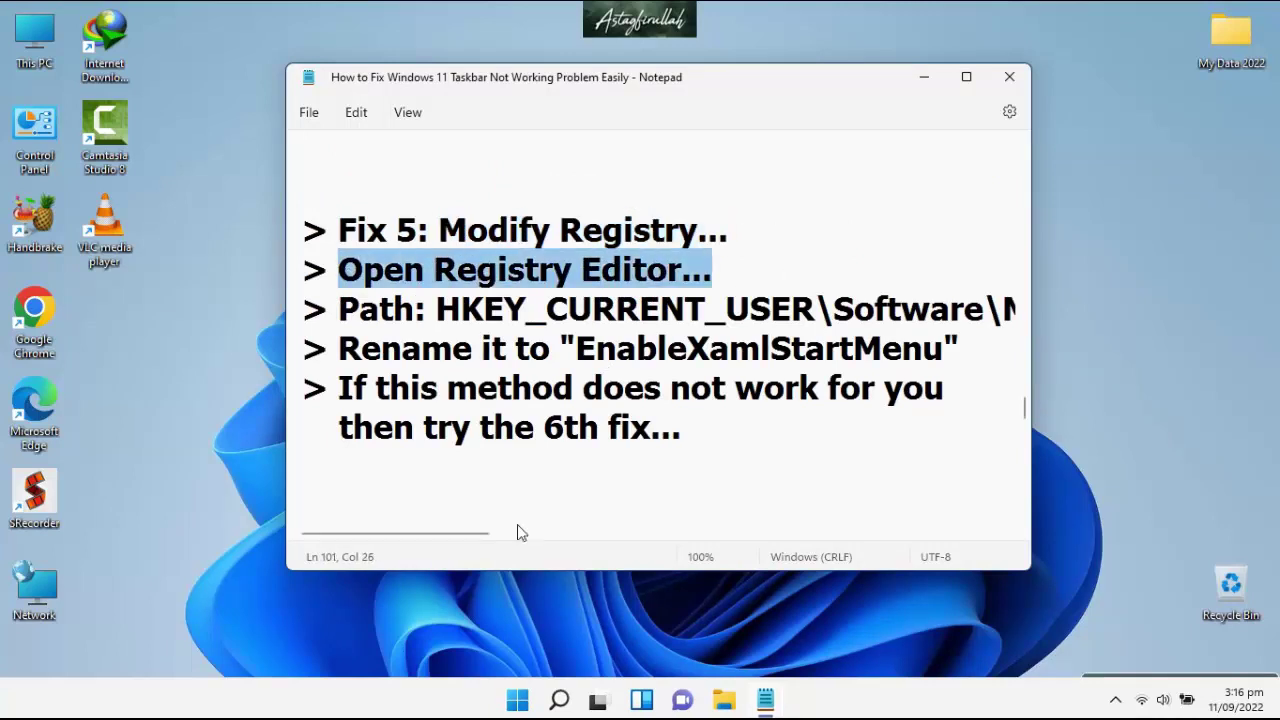
- Open Task Manager and run regedit as a new task with administrative privileges, keeping Registry Editor maximized
{"action": "key", "text": "ctrl+shift+Escape"}
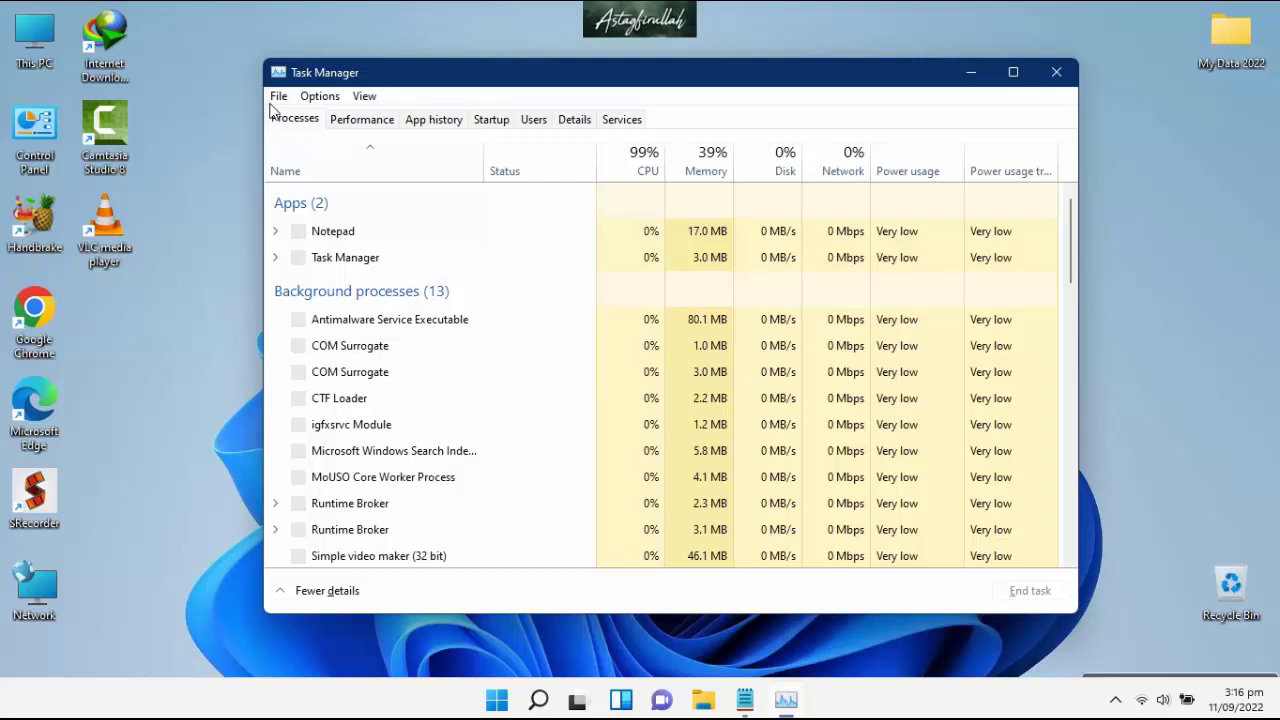
{"action": "left_click", "coordinate": [276, 96]}
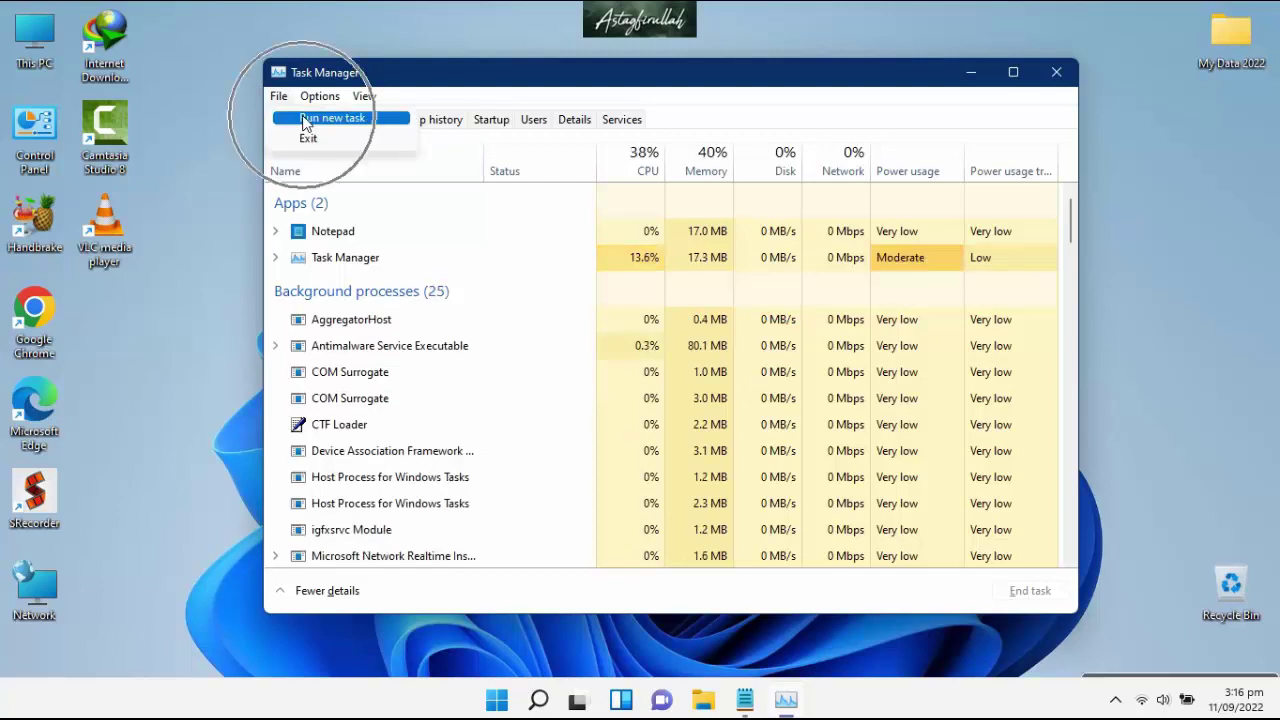
{"action": "left_click", "coordinate": [306, 122]}
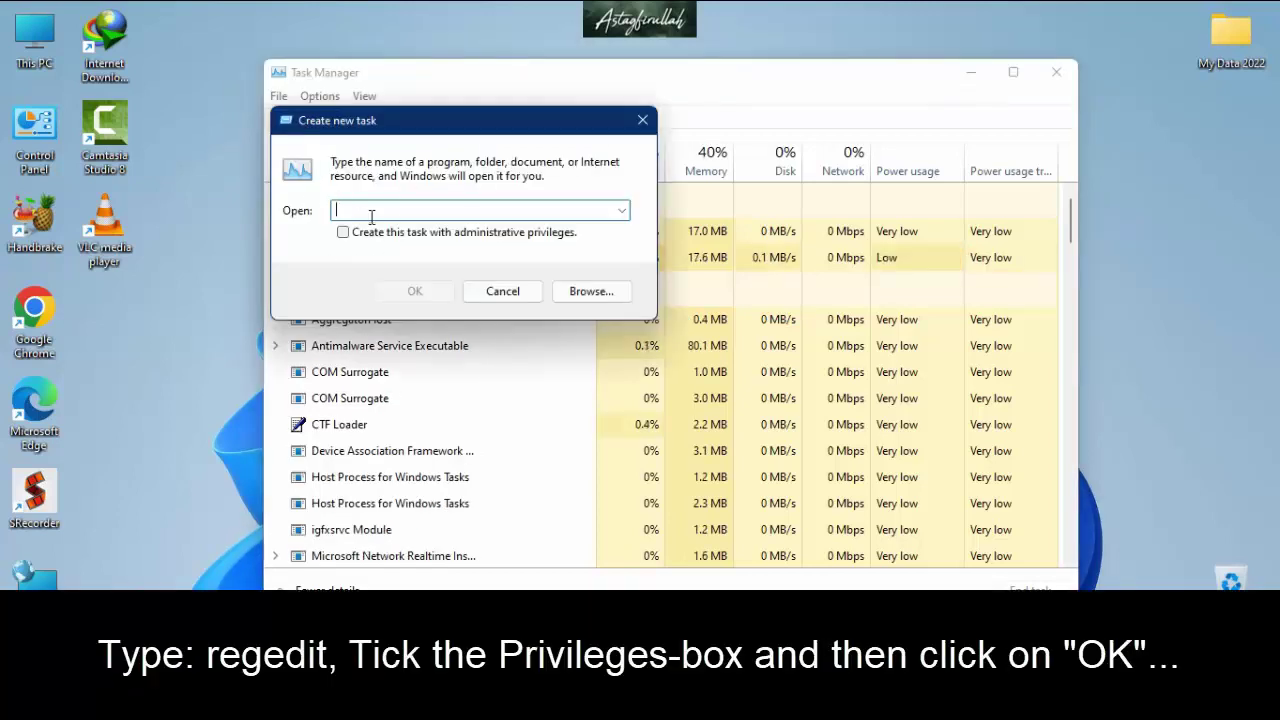
{"action": "type", "text": "regedi"}
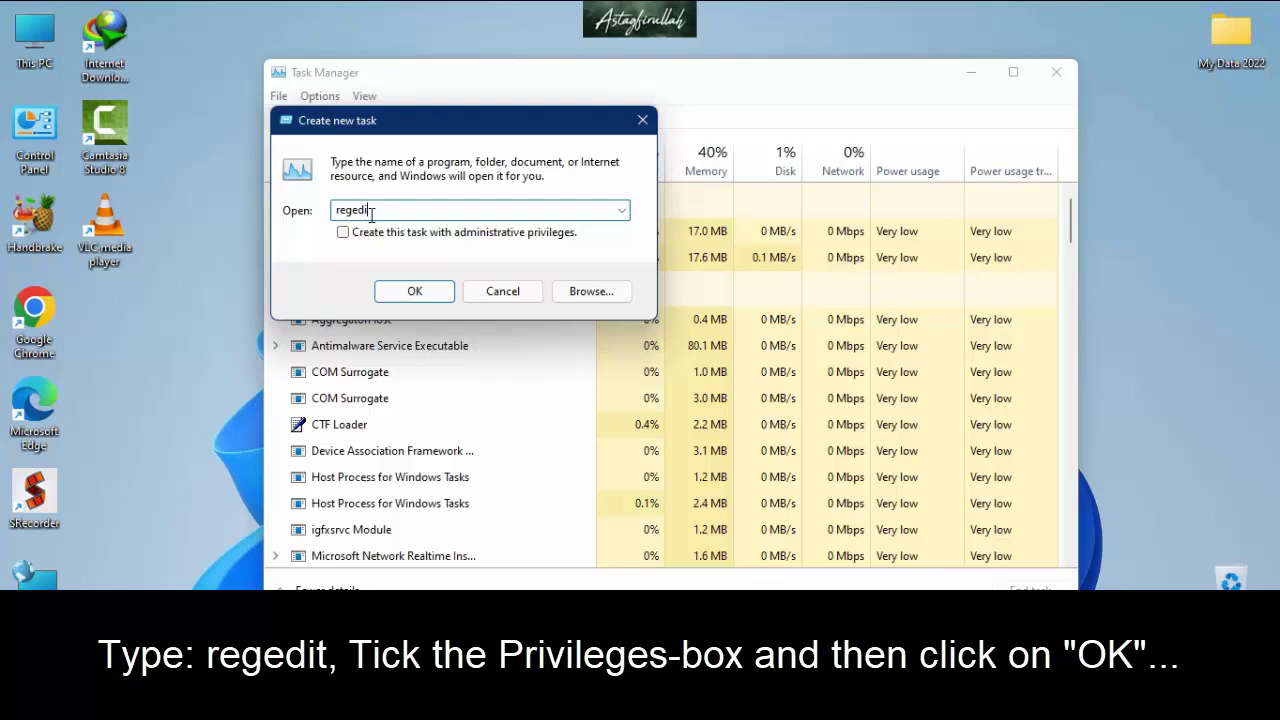
{"action": "type", "text": "t"}
{"action": "left_click", "coordinate": [343, 233]}
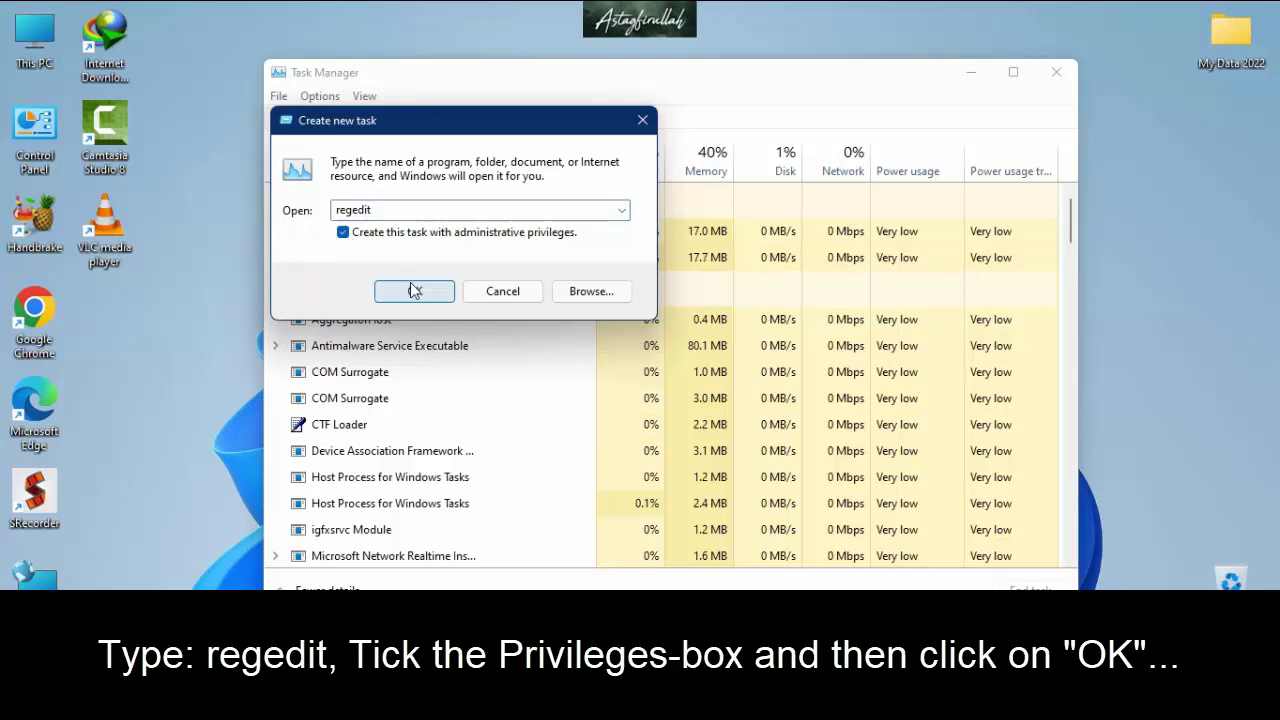
{"action": "left_click", "coordinate": [415, 292]}
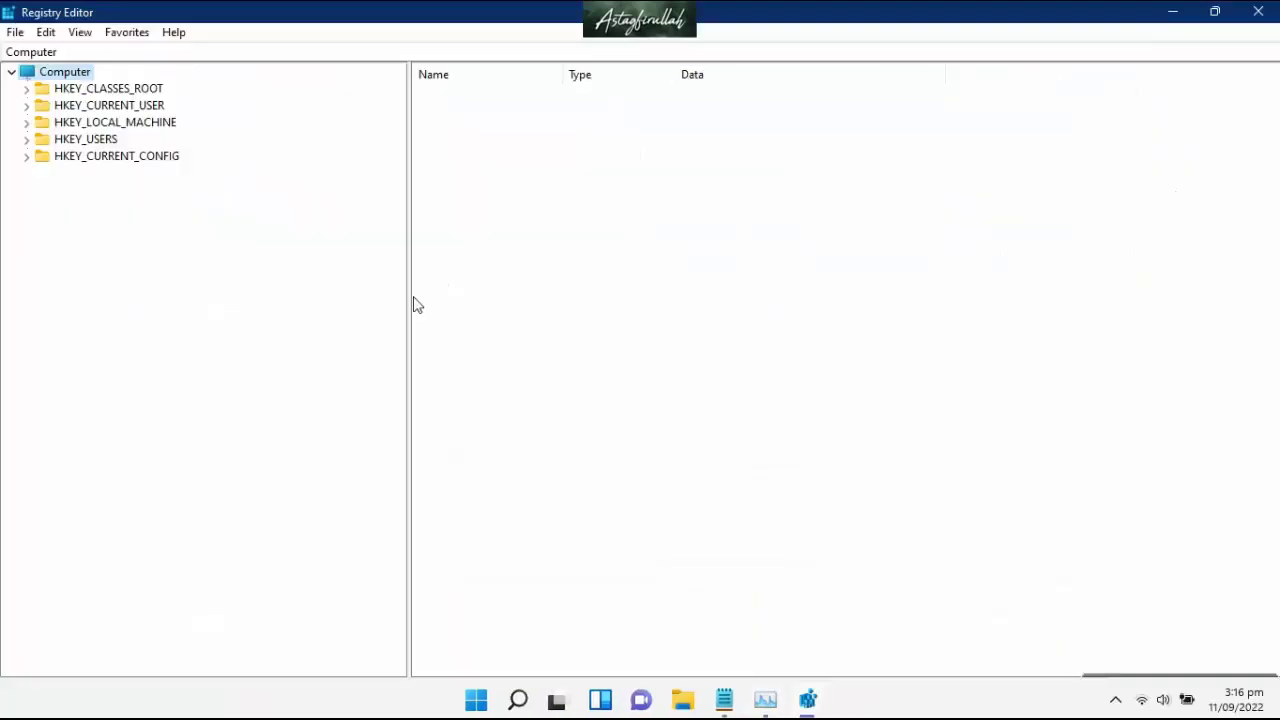
{"action": "left_click", "coordinate": [1211, 11]}
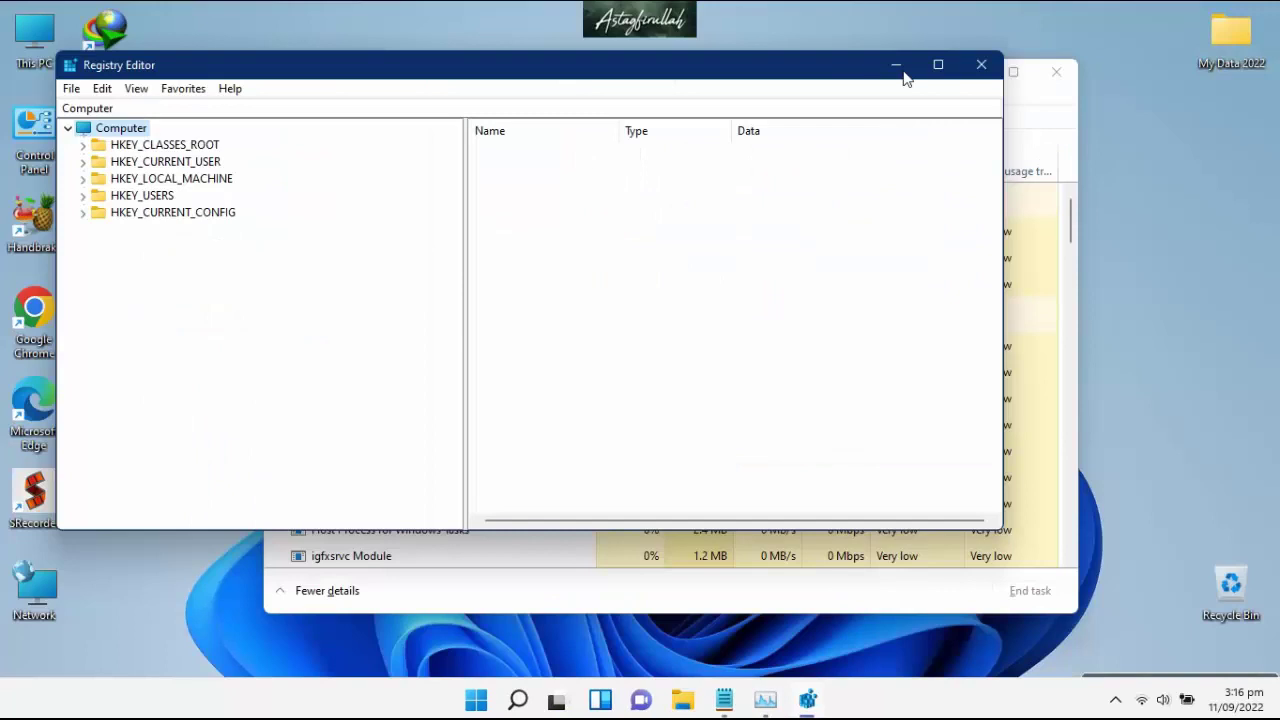
{"action": "left_click", "coordinate": [938, 64]}
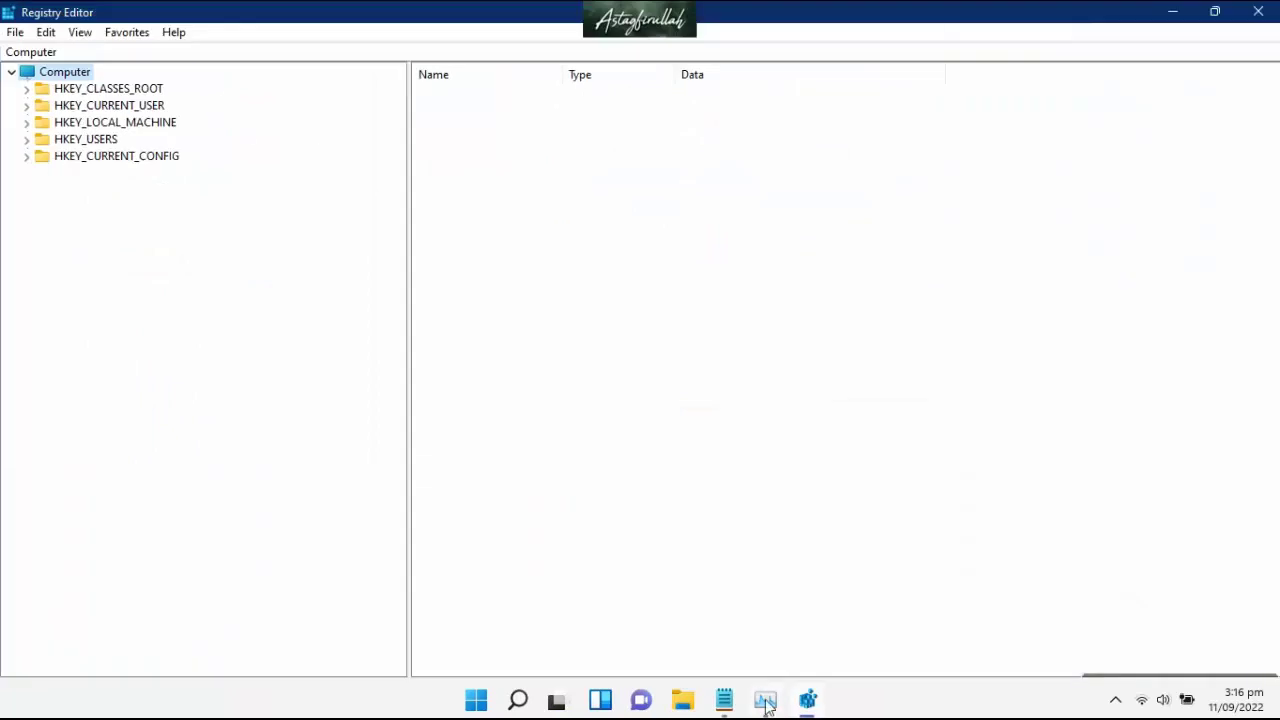
- Copy the Fix 5 registry path from the notes and go to HKEY_CURRENT_USER\Software\Microsoft\Windows\CurrentVersion\Explorer\Advanced in Registry Editor
{"action": "mouse_move", "coordinate": [771, 710]}
{"action": "left_click", "coordinate": [724, 700]}
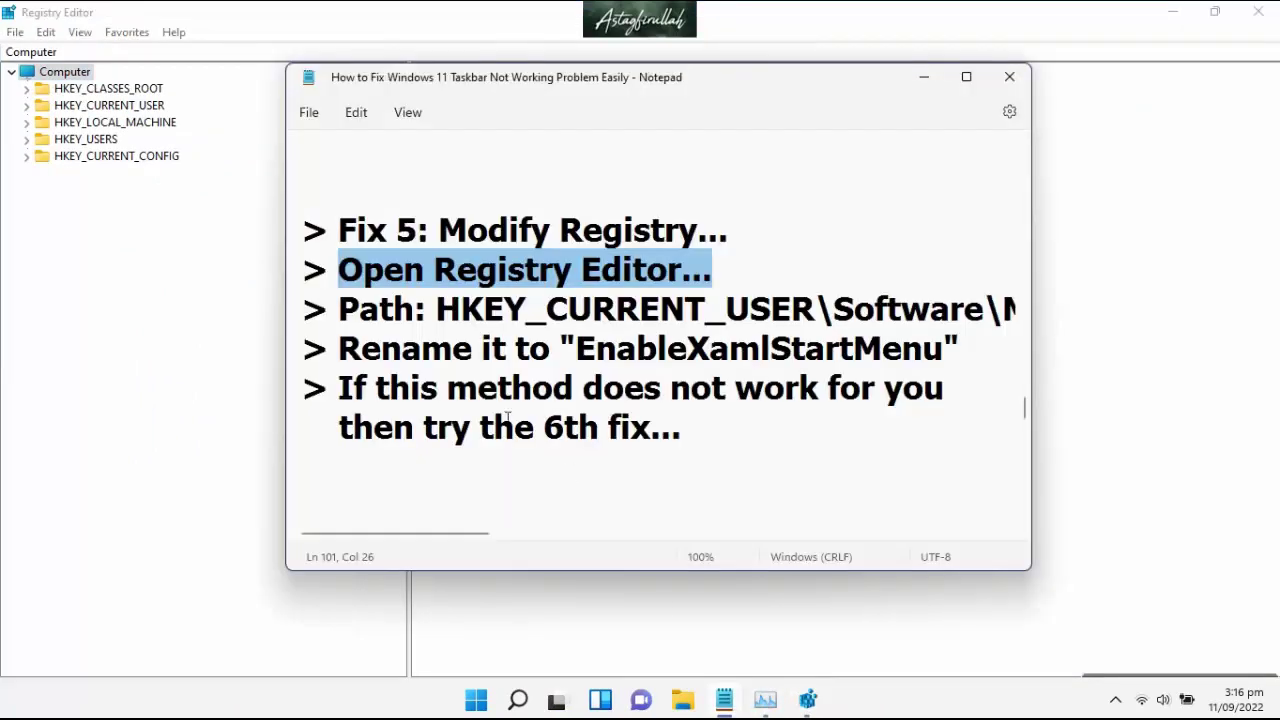
{"action": "left_click_drag", "start_coordinate": [340, 318], "coordinate": [1131, 329]}
{"action": "key", "text": "ctrl+c"}
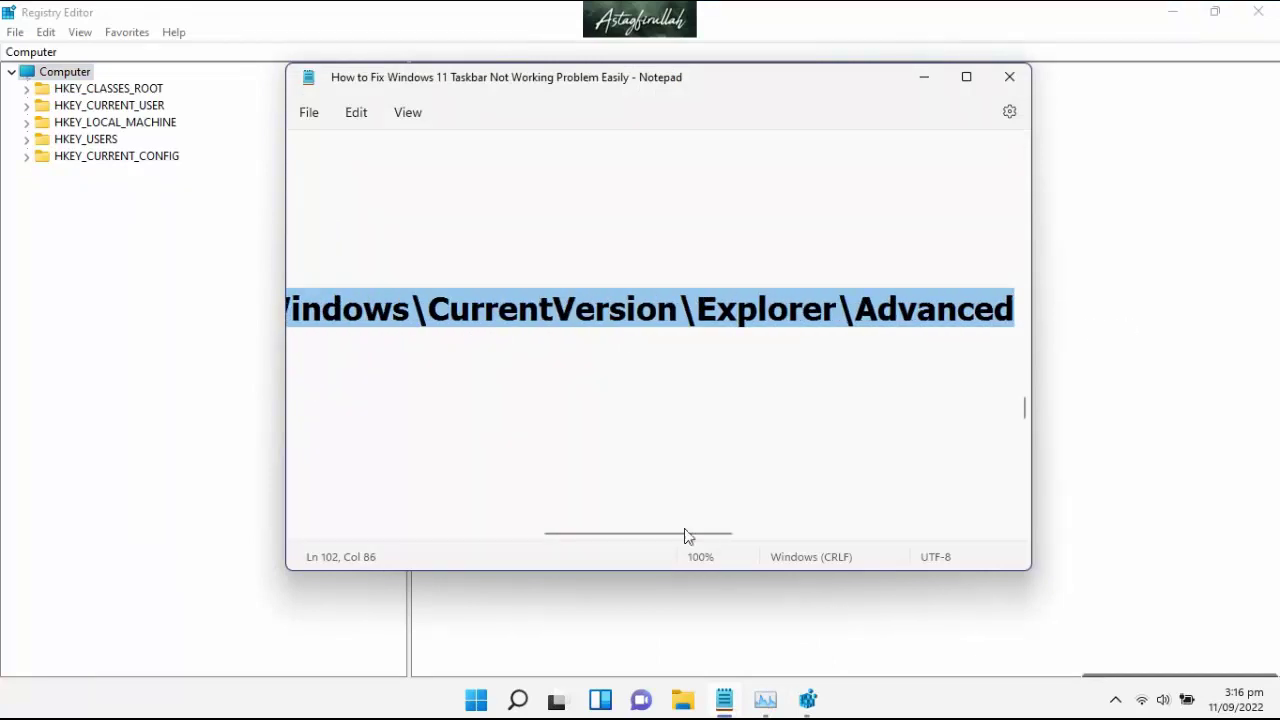
{"action": "left_click_drag", "start_coordinate": [687, 537], "coordinate": [412, 540]}
{"action": "left_click", "coordinate": [191, 275]}
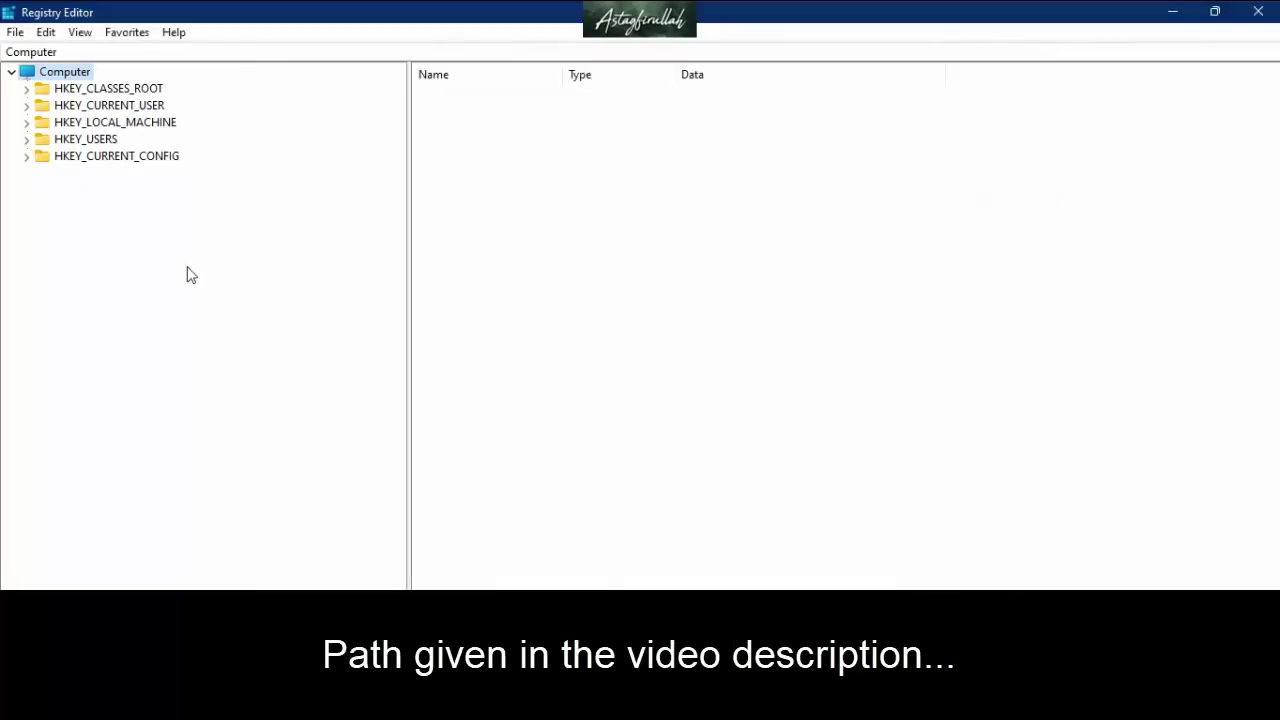
{"action": "left_click", "coordinate": [89, 54]}
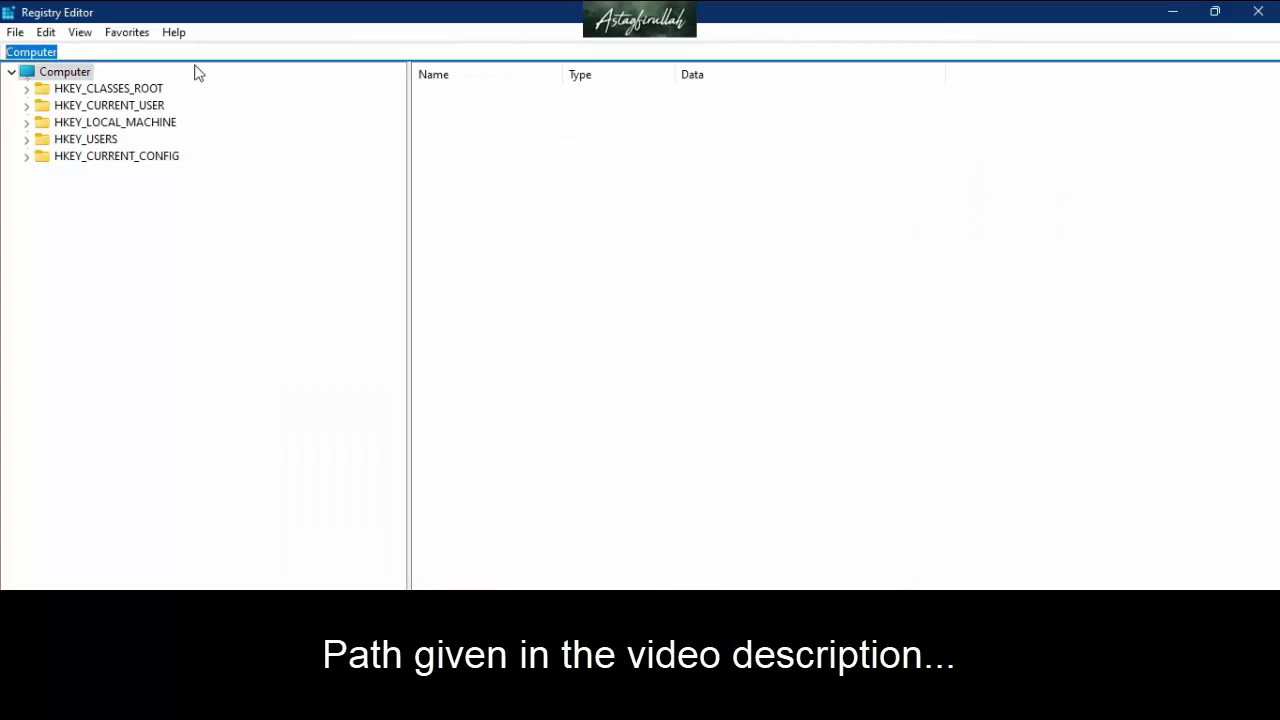
{"action": "key", "text": "ctrl+v"}
{"action": "key", "text": "Return"}
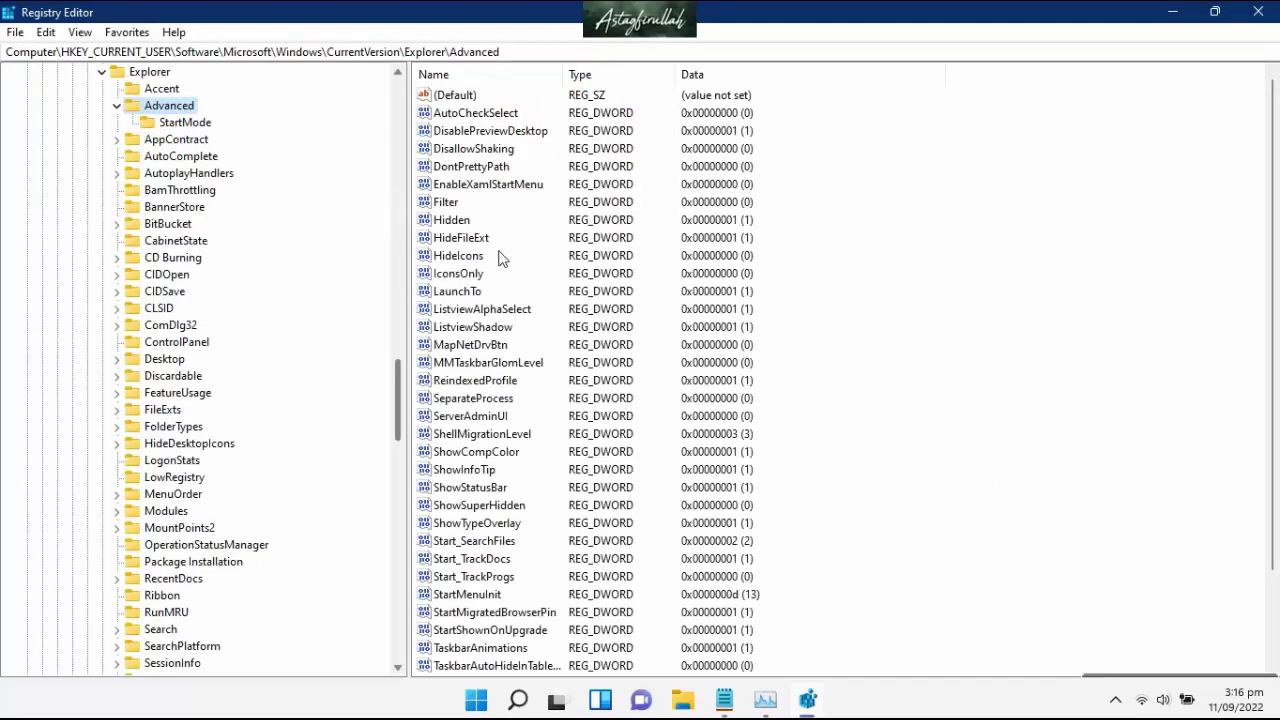
- Create a new DWORD (32-bit) value in the Advanced key
{"action": "right_click", "coordinate": [931, 261]}
{"action": "mouse_move", "coordinate": [1007, 273]}
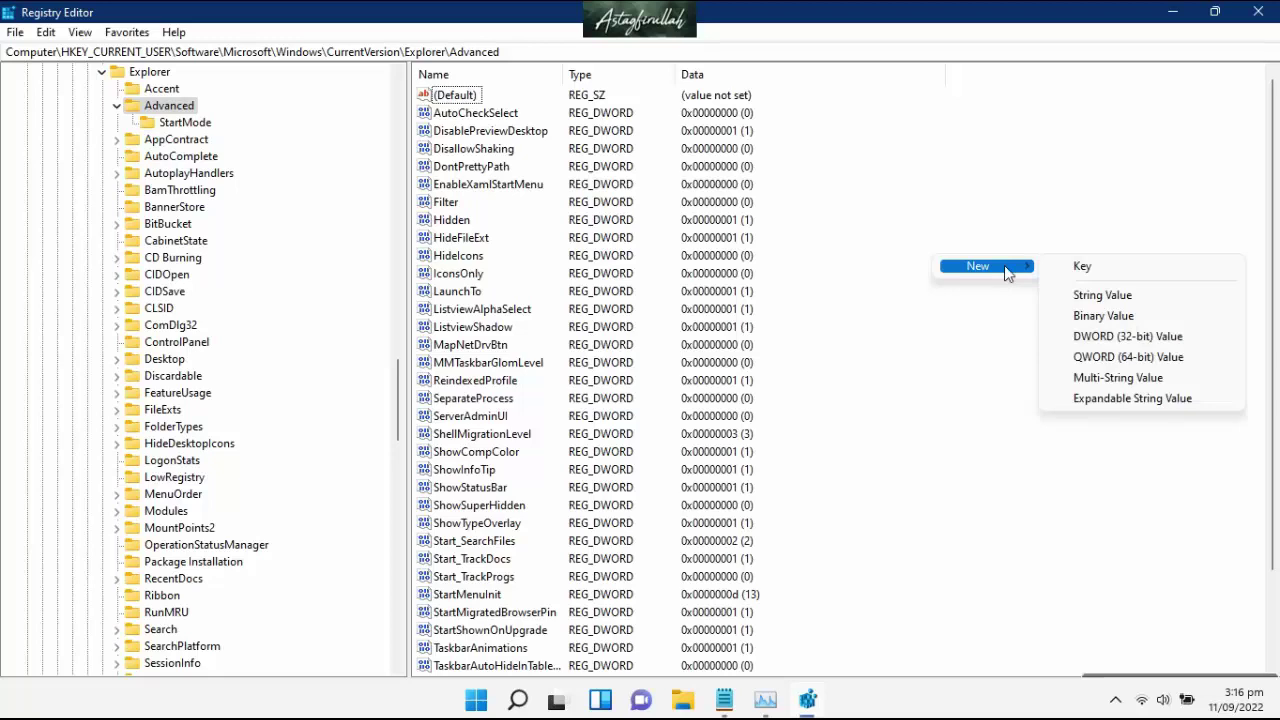
{"action": "left_click", "coordinate": [1124, 339]}
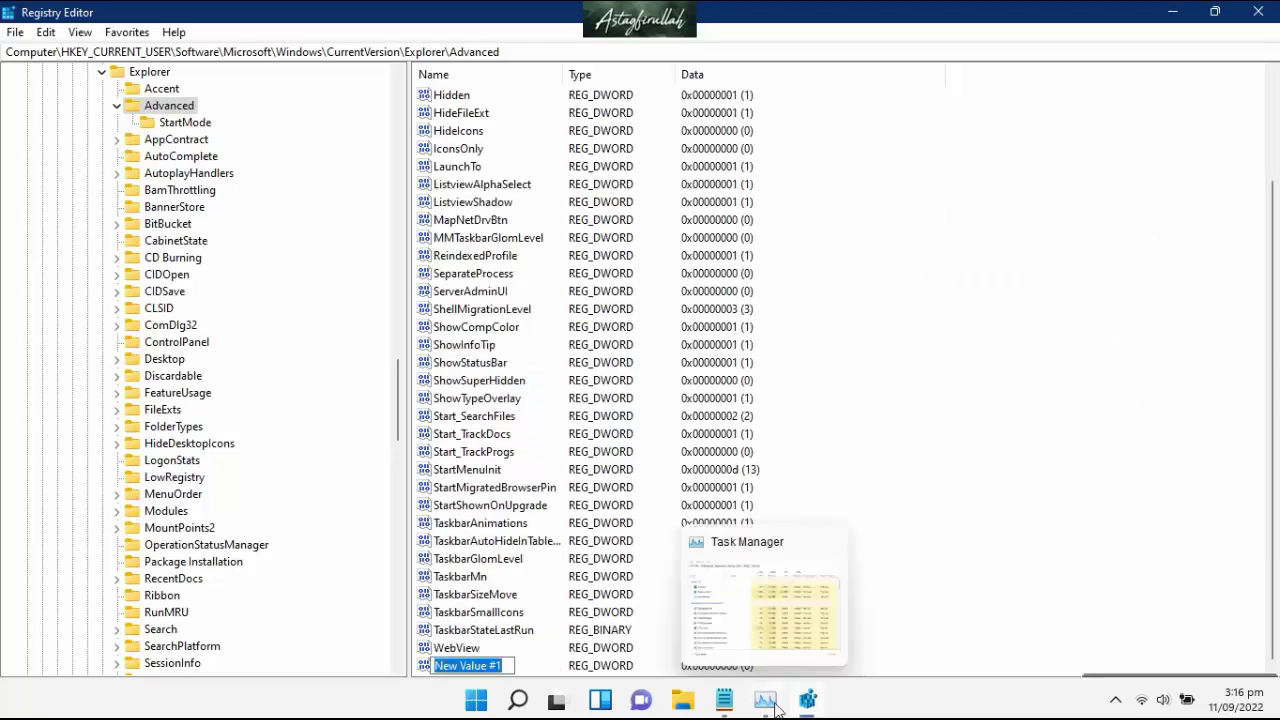
- Copy the name EnableXamlStartMenu from the Fix 5 notes and rename the new DWORD value in the Advanced key to it
{"action": "left_click", "coordinate": [724, 690]}
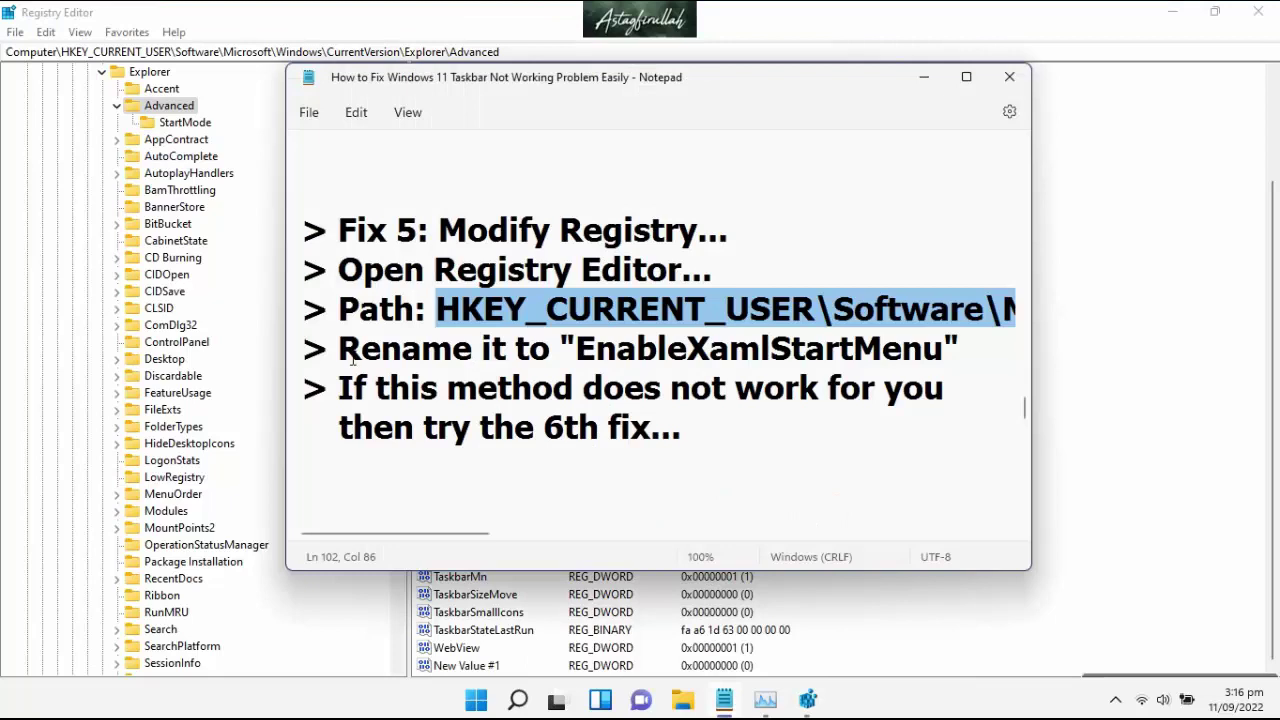
{"action": "left_click_drag", "start_coordinate": [345, 352], "coordinate": [990, 362]}
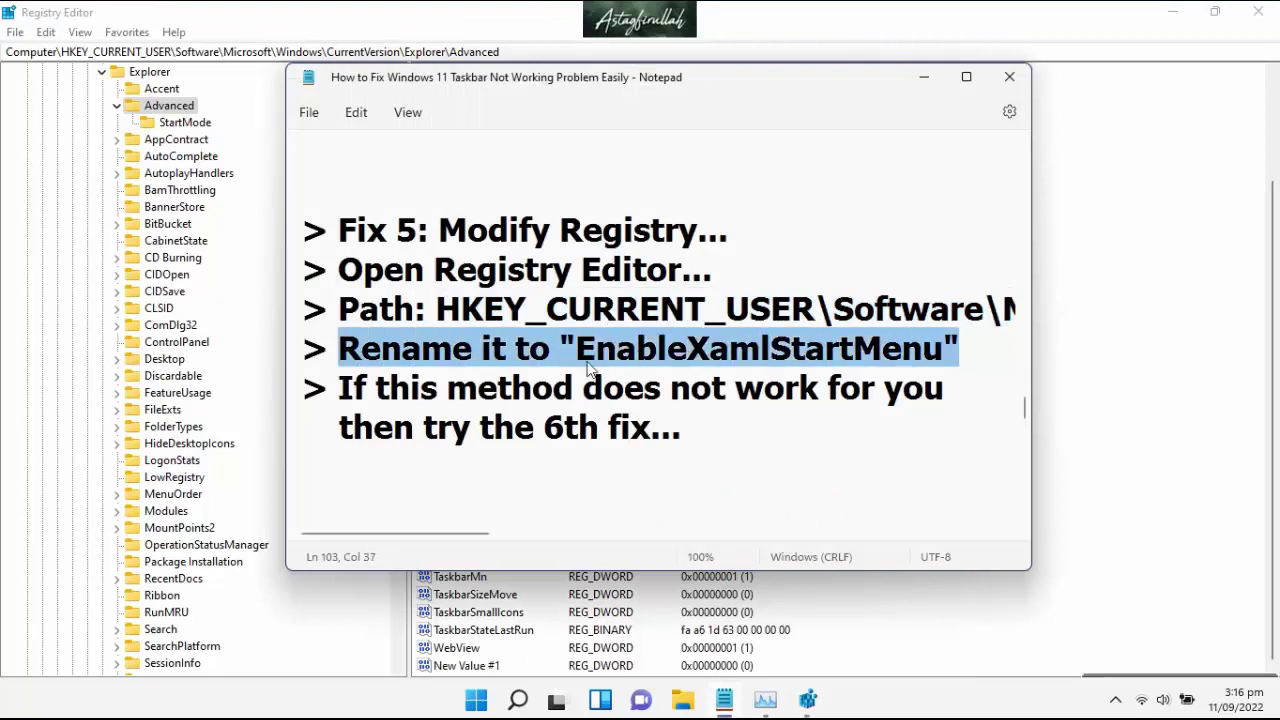
{"action": "left_click_drag", "start_coordinate": [572, 356], "coordinate": [946, 352]}
{"action": "key", "text": "ctrl+c"}
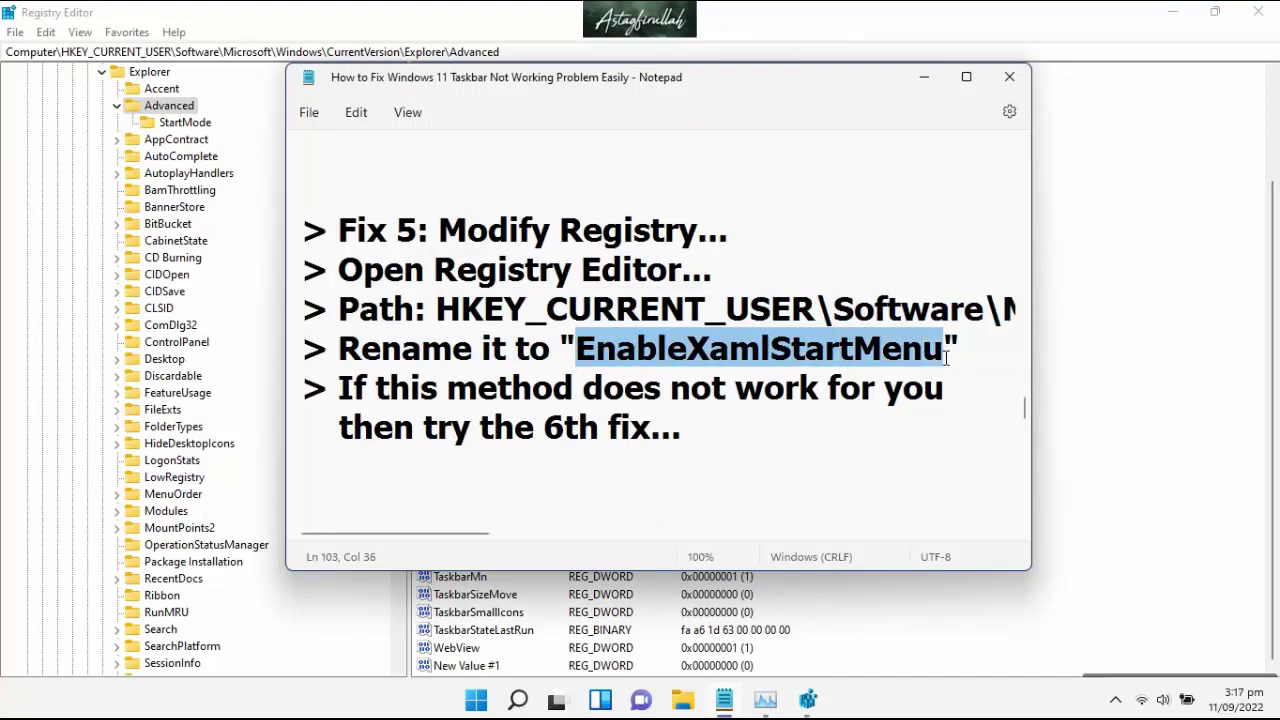
{"action": "left_click", "coordinate": [478, 672]}
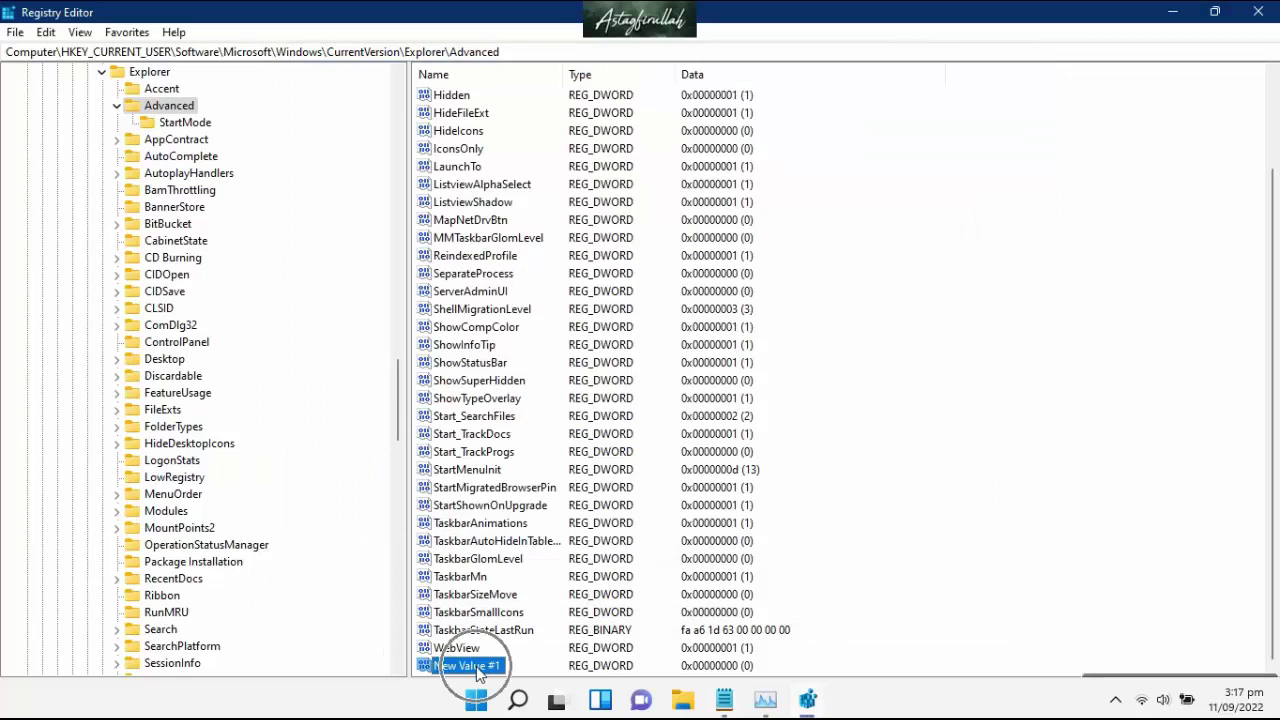
{"action": "right_click", "coordinate": [477, 667]}
{"action": "left_click", "coordinate": [531, 652]}
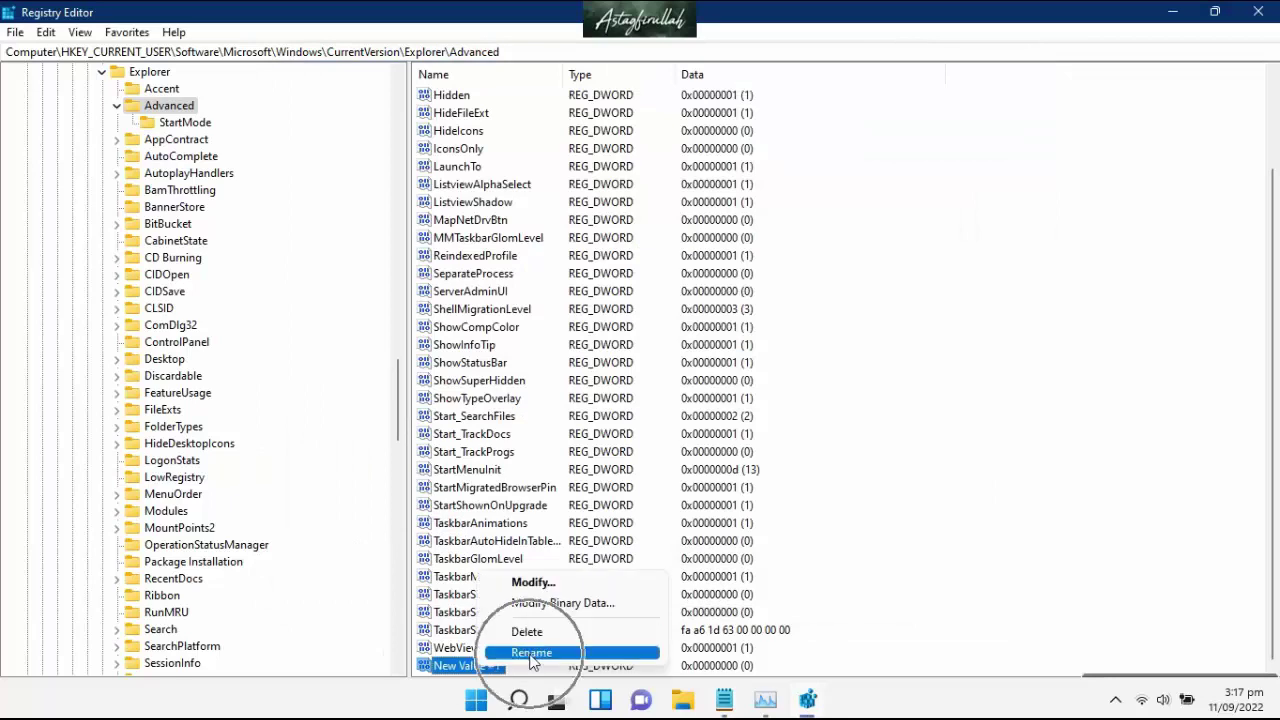
{"action": "key", "text": "ctrl+v"}
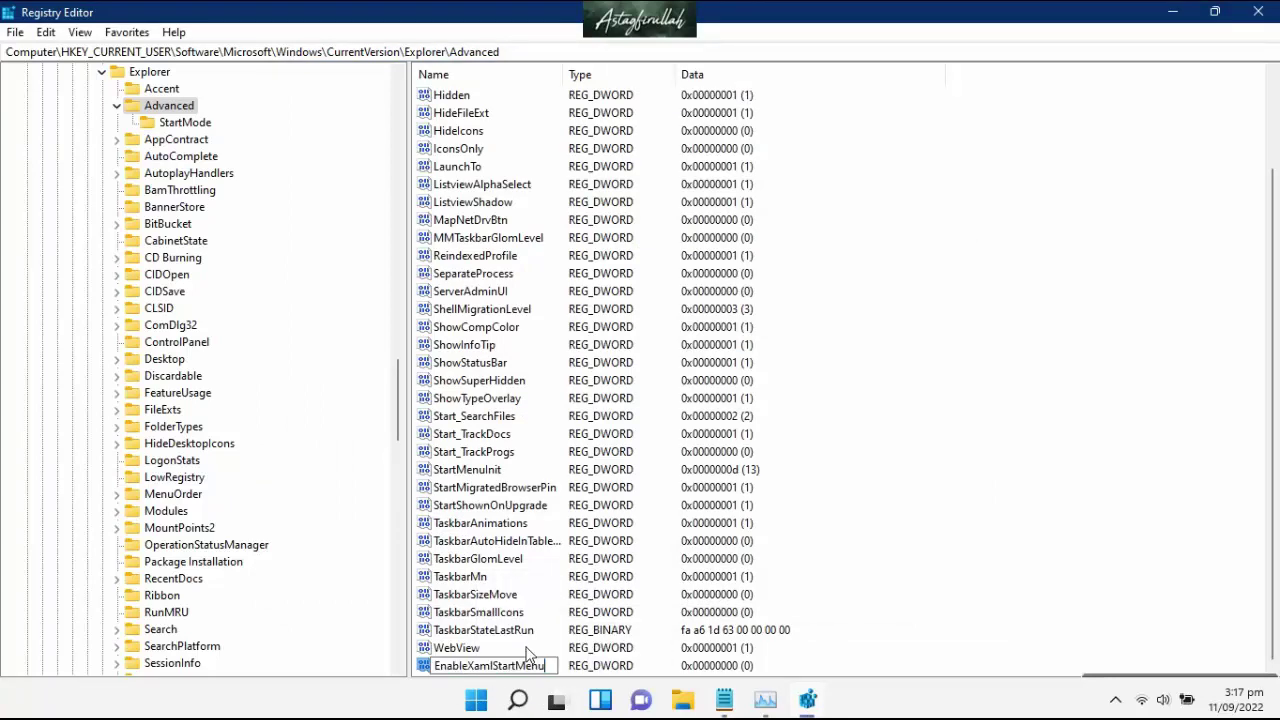
{"action": "key", "text": "Return"}
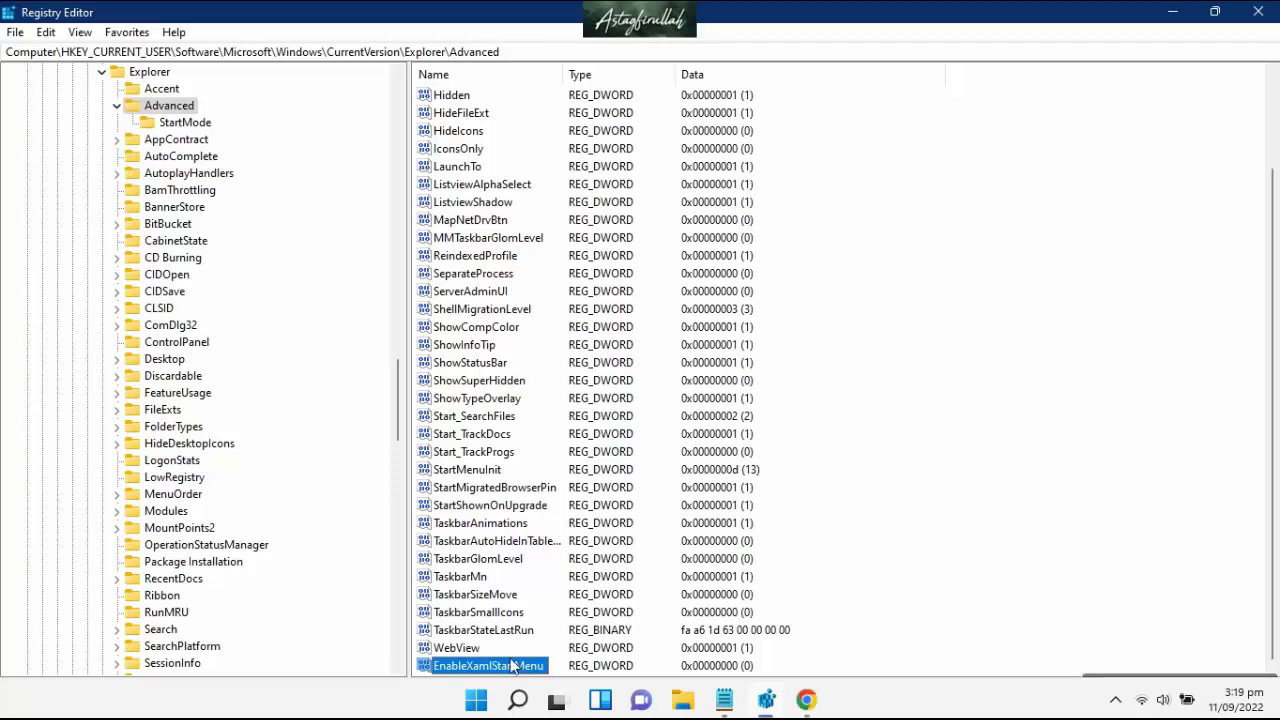
- Set the EnableXamlStartMenu value data to 0 with the hexadecimal base and close Registry Editor
{"action": "right_click", "coordinate": [501, 667]}
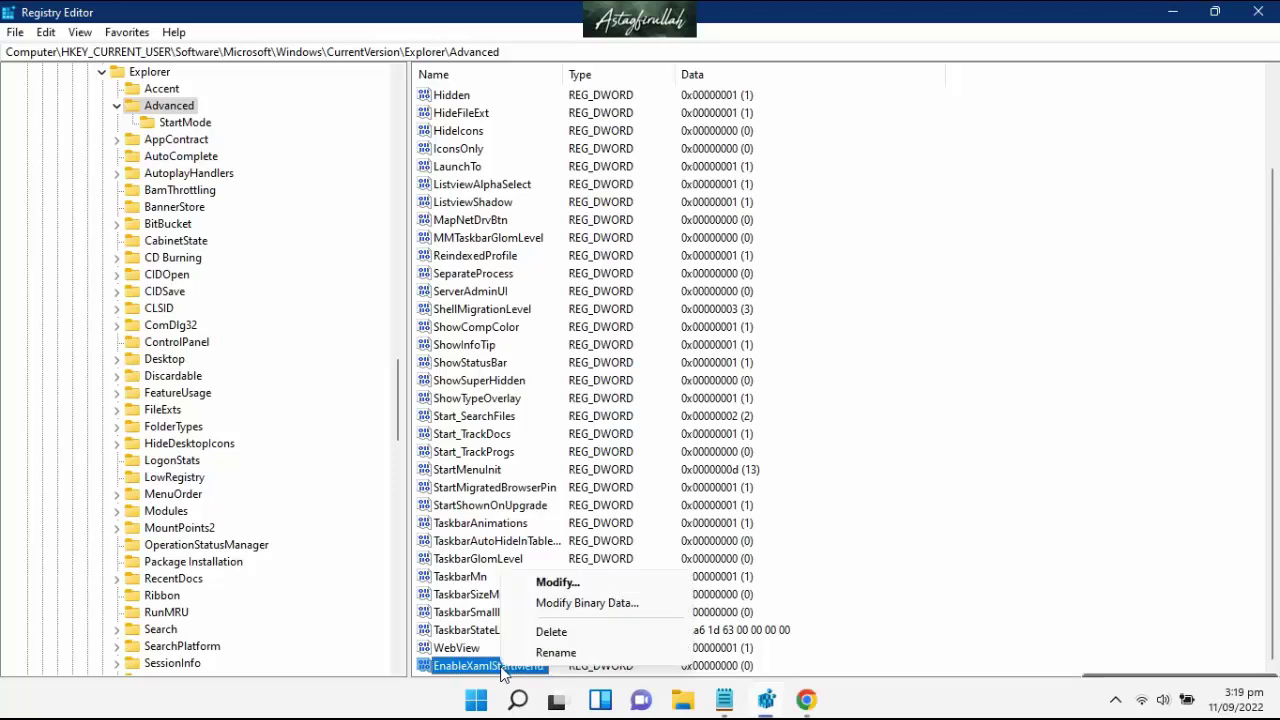
{"action": "left_click", "coordinate": [563, 586]}
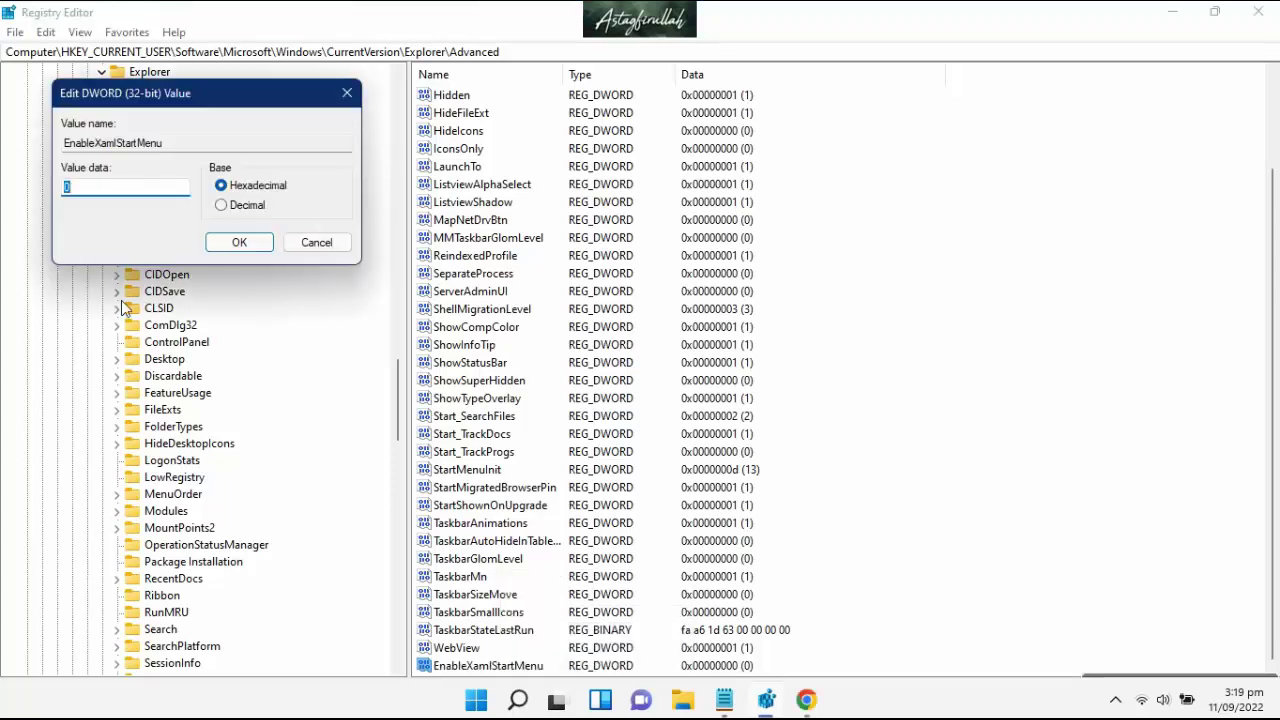
{"action": "left_click", "coordinate": [70, 190]}
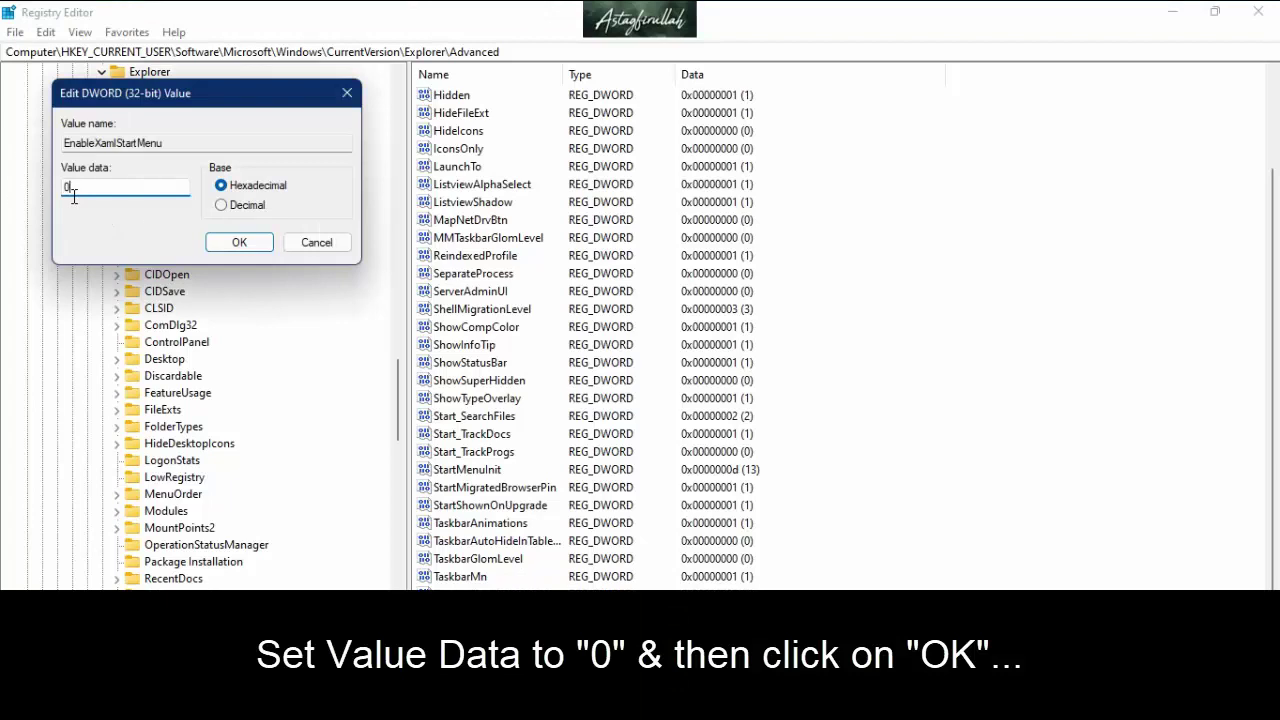
{"action": "left_click", "coordinate": [239, 244]}
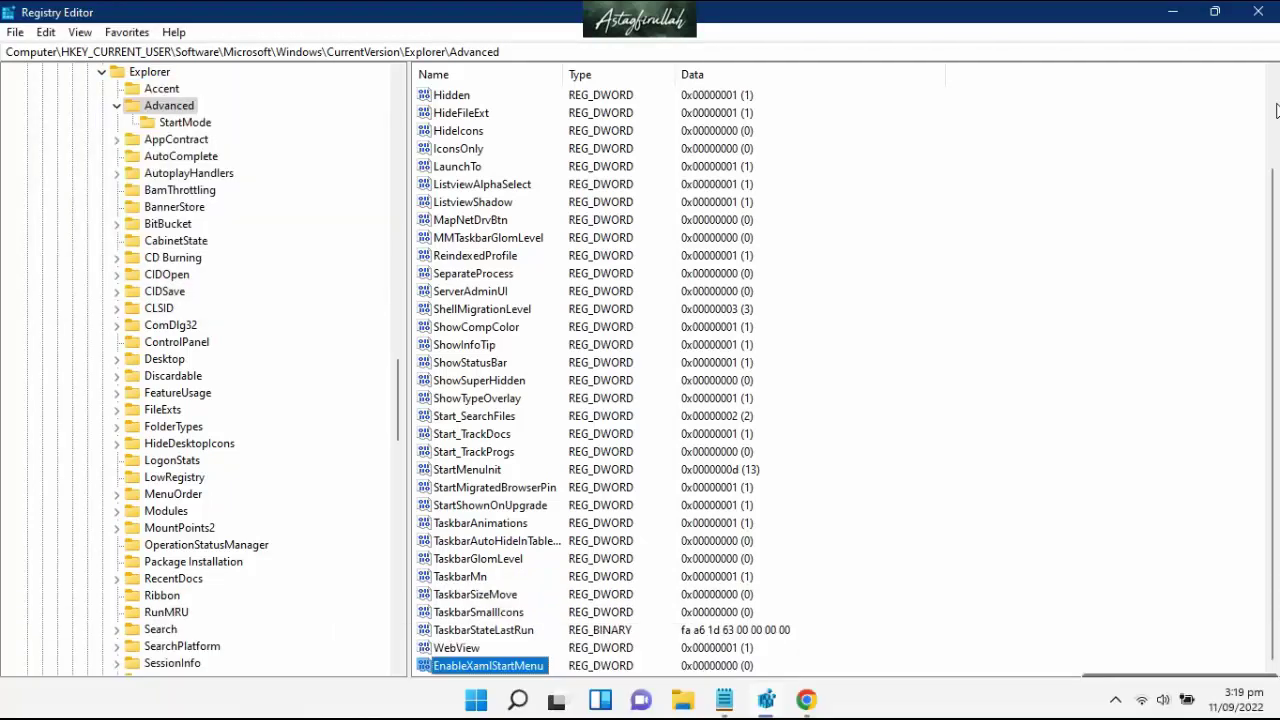
{"action": "left_click", "coordinate": [1257, 12]}
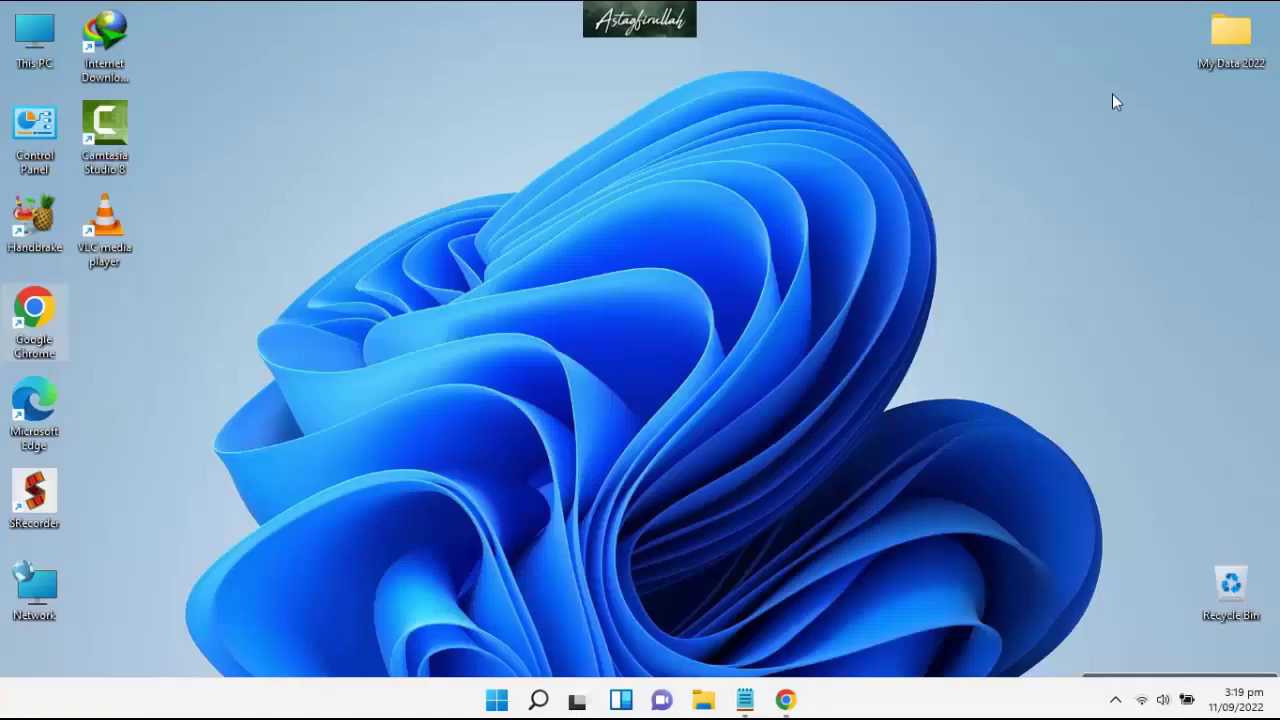
- Read the end of the Fix 5 notes and the Fix 6 lines on resetting the PC, highlighting each line
{"action": "left_click", "coordinate": [745, 699]}
{"action": "left_click_drag", "start_coordinate": [338, 388], "coordinate": [951, 393]}
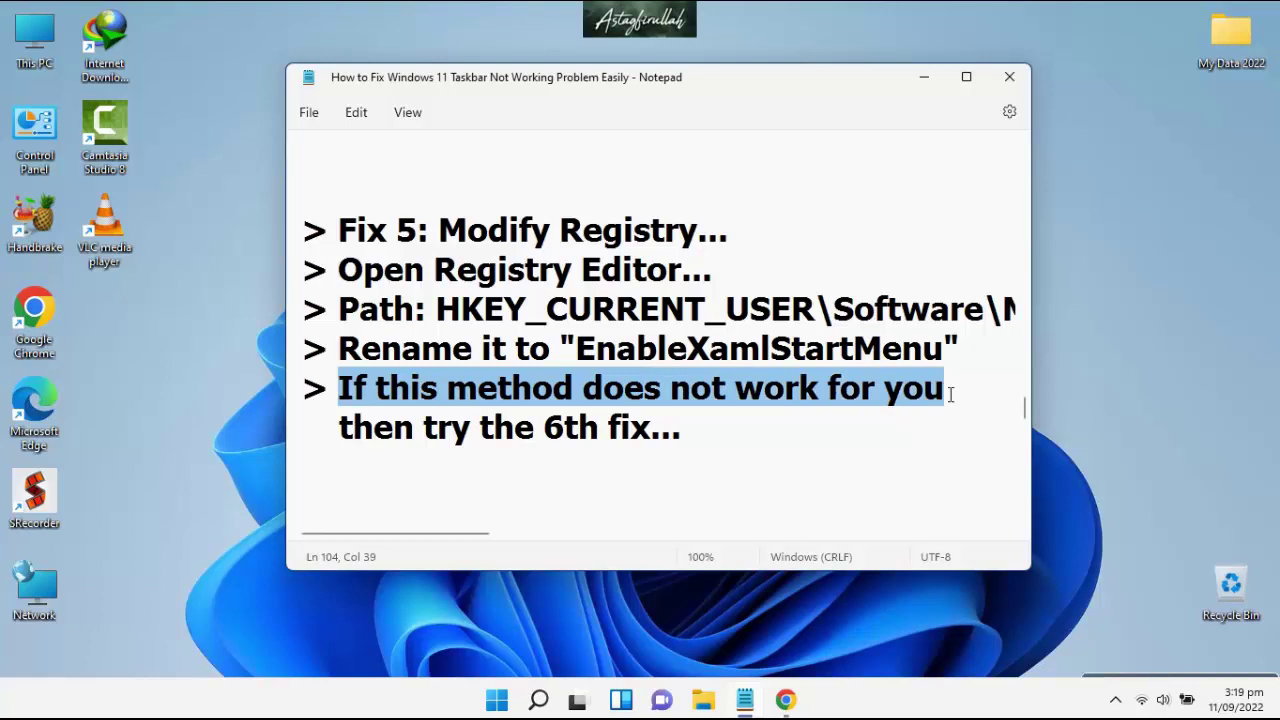
{"action": "left_click_drag", "start_coordinate": [340, 427], "coordinate": [739, 440]}
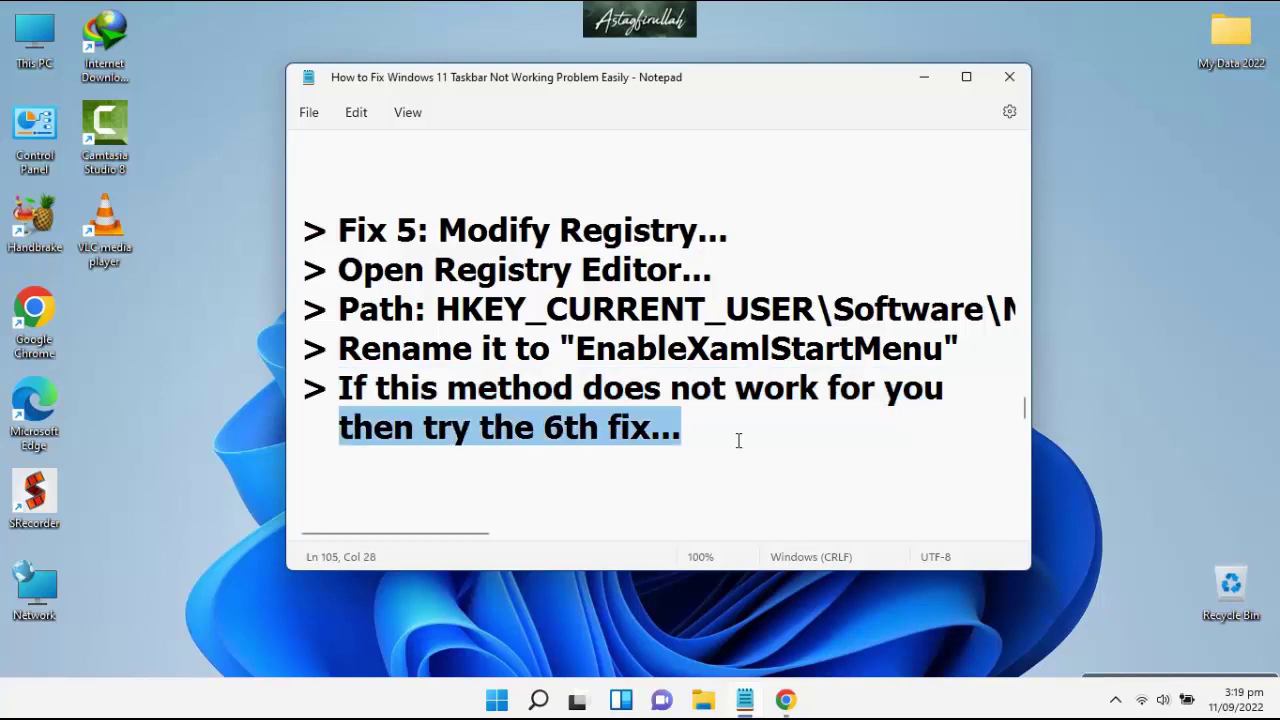
{"action": "scroll", "coordinate": [739, 440], "scroll_direction": "down", "scroll_amount": 5}
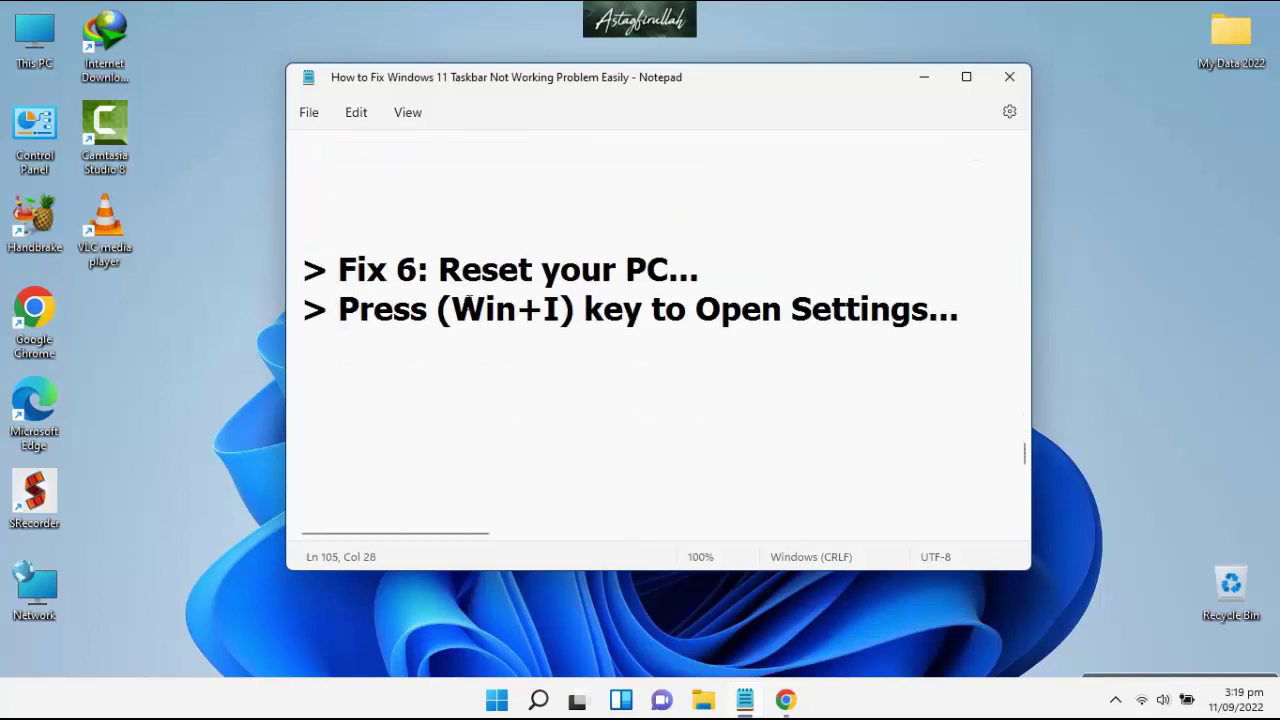
{"action": "left_click_drag", "start_coordinate": [330, 270], "coordinate": [704, 275]}
{"action": "left_click_drag", "start_coordinate": [348, 322], "coordinate": [991, 331]}
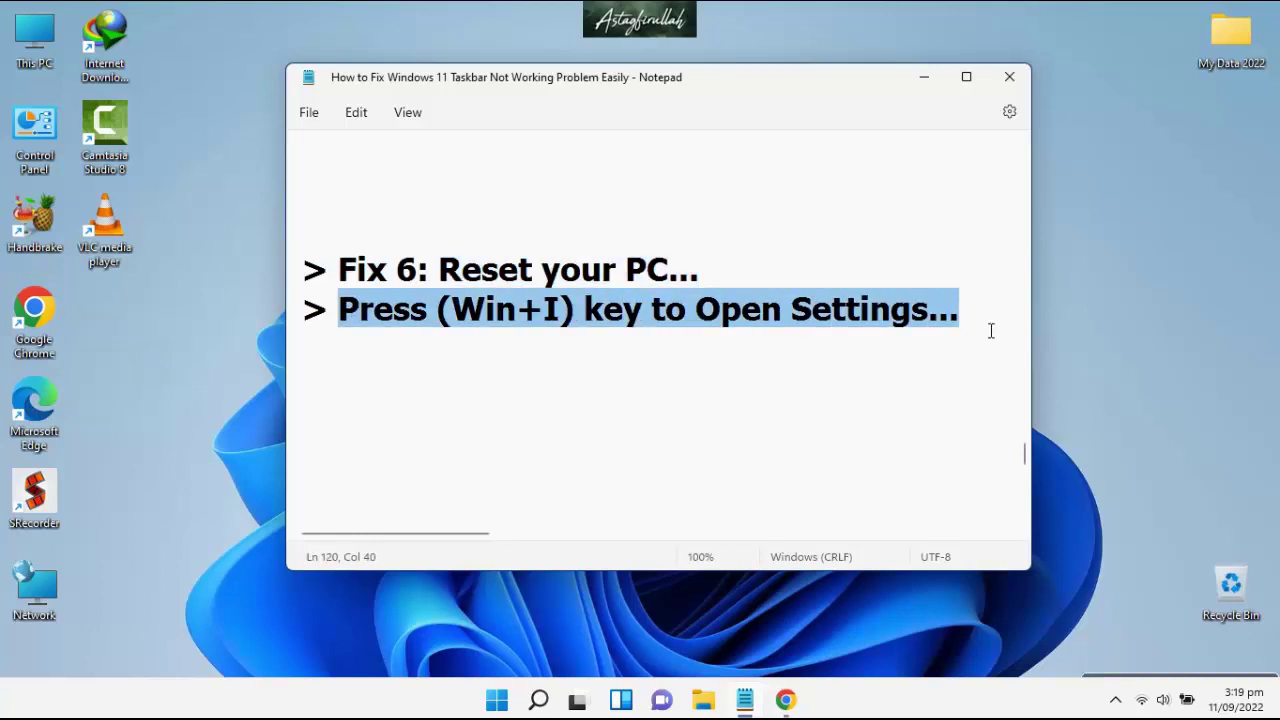
- Search Windows Settings for "reset", choose Reset PC under Reset this PC on the Recovery page, and close Settings
{"action": "key", "text": "super+i"}
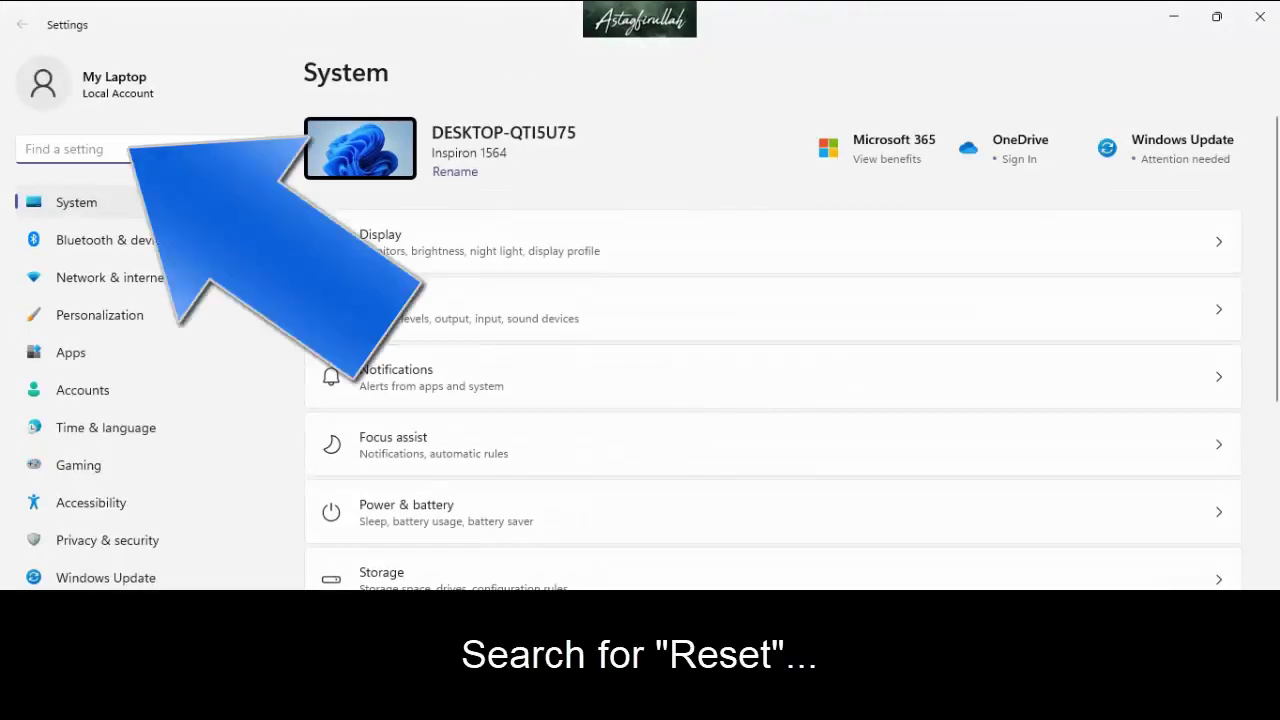
{"action": "type", "text": "res"}
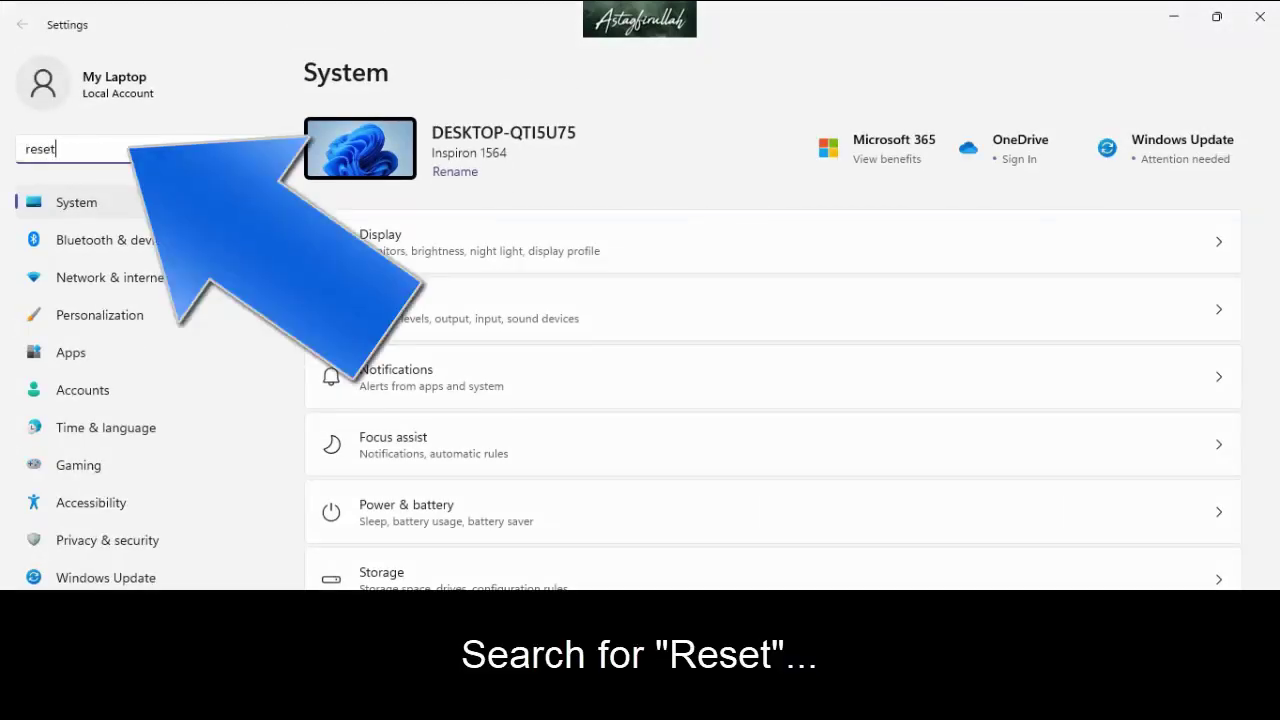
{"action": "type", "text": "et"}
{"action": "key", "text": "Return"}
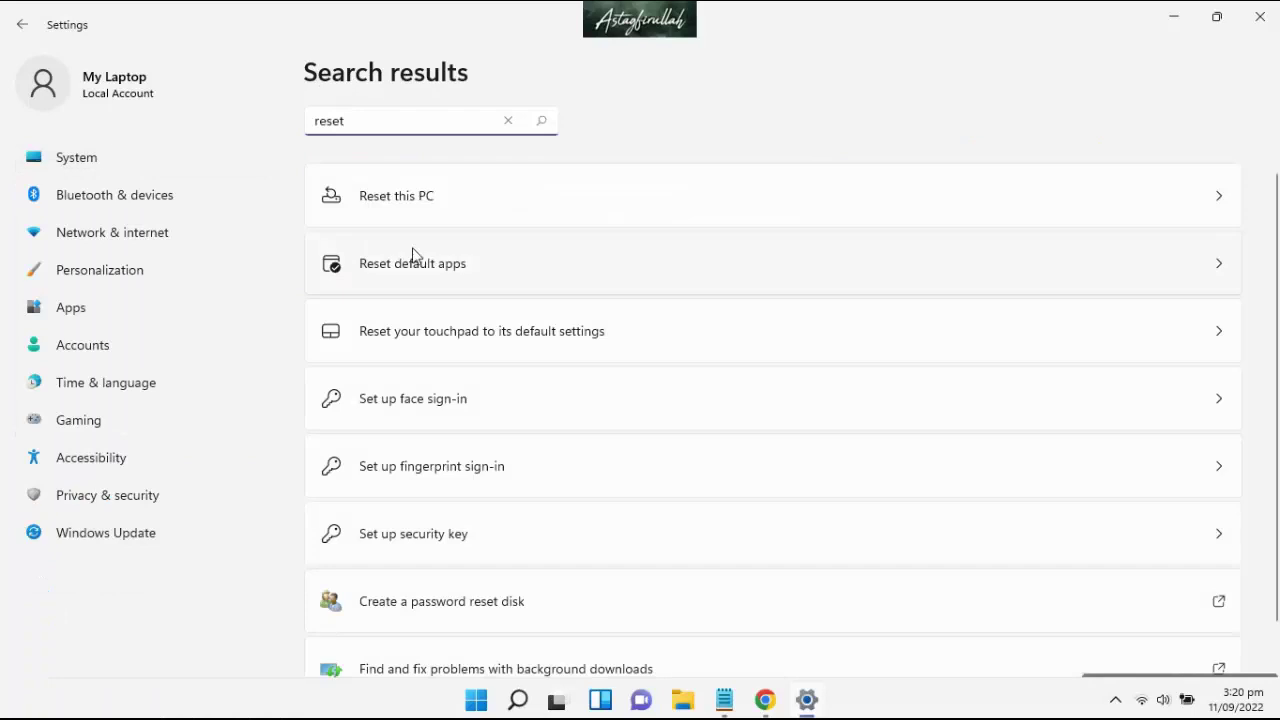
{"action": "left_click", "coordinate": [476, 200]}
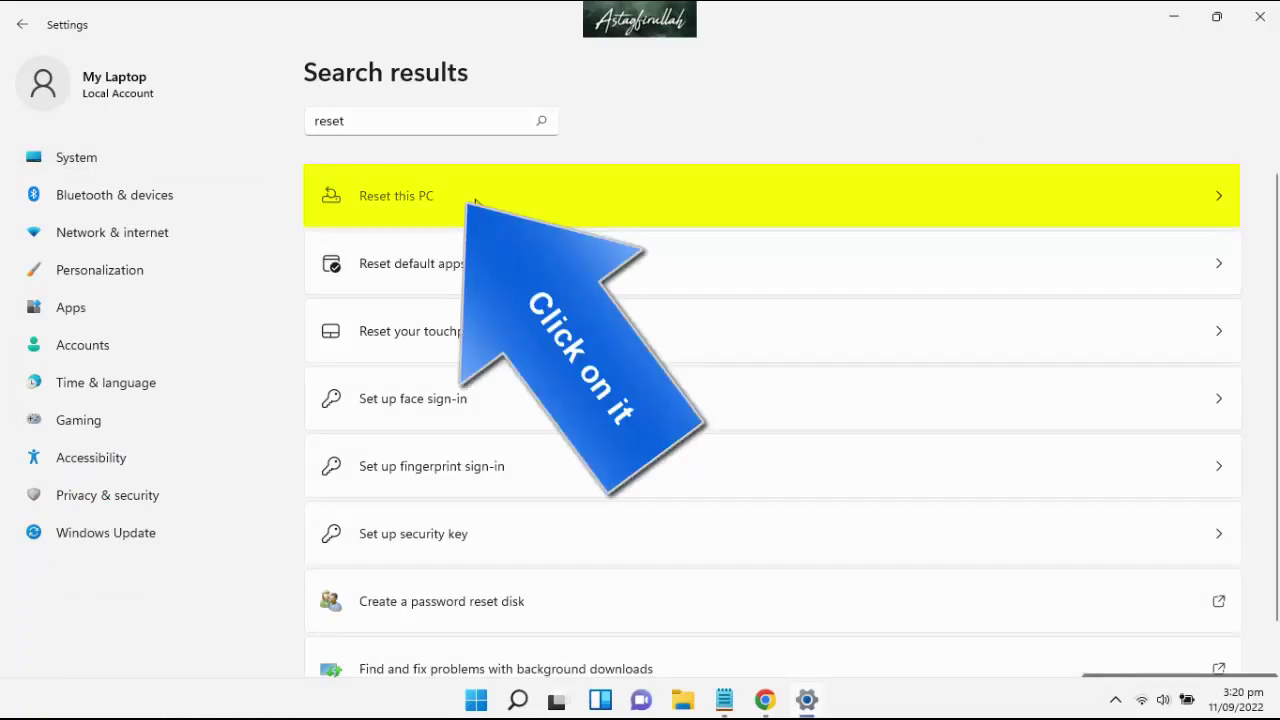
{"action": "left_click", "coordinate": [476, 200]}
{"action": "left_click", "coordinate": [1162, 310]}
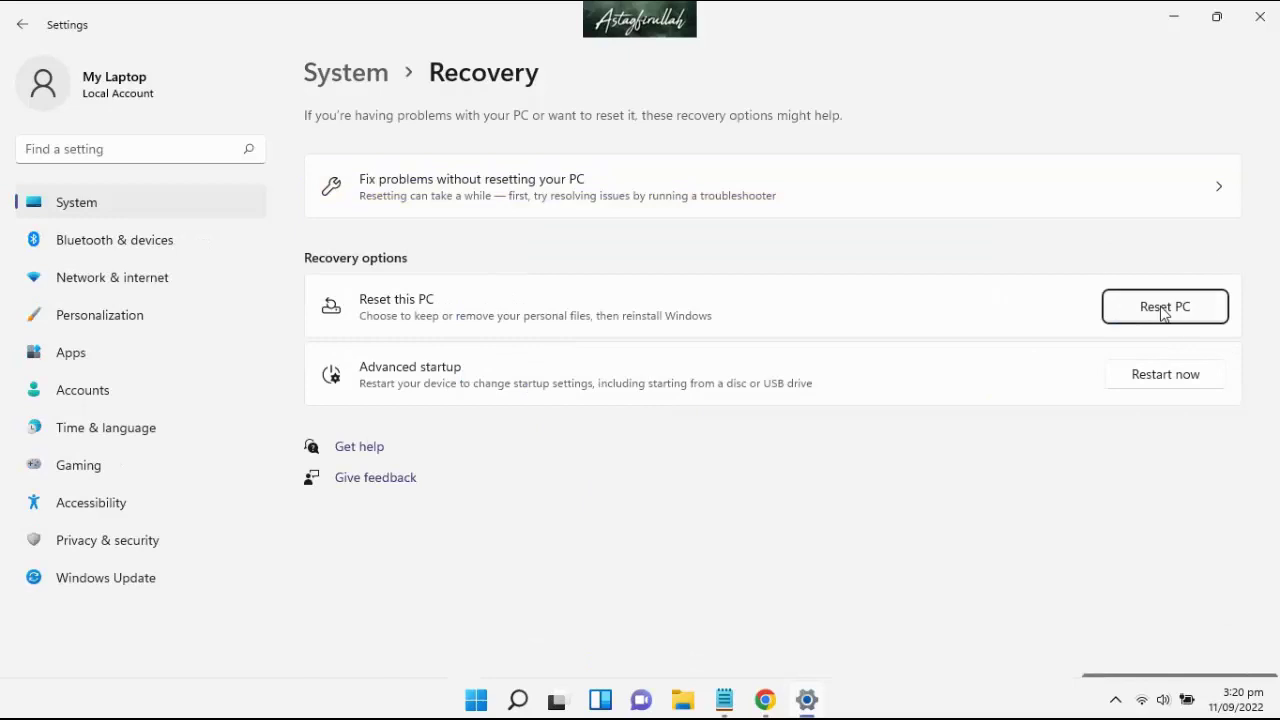
{"action": "left_click", "coordinate": [1260, 17]}
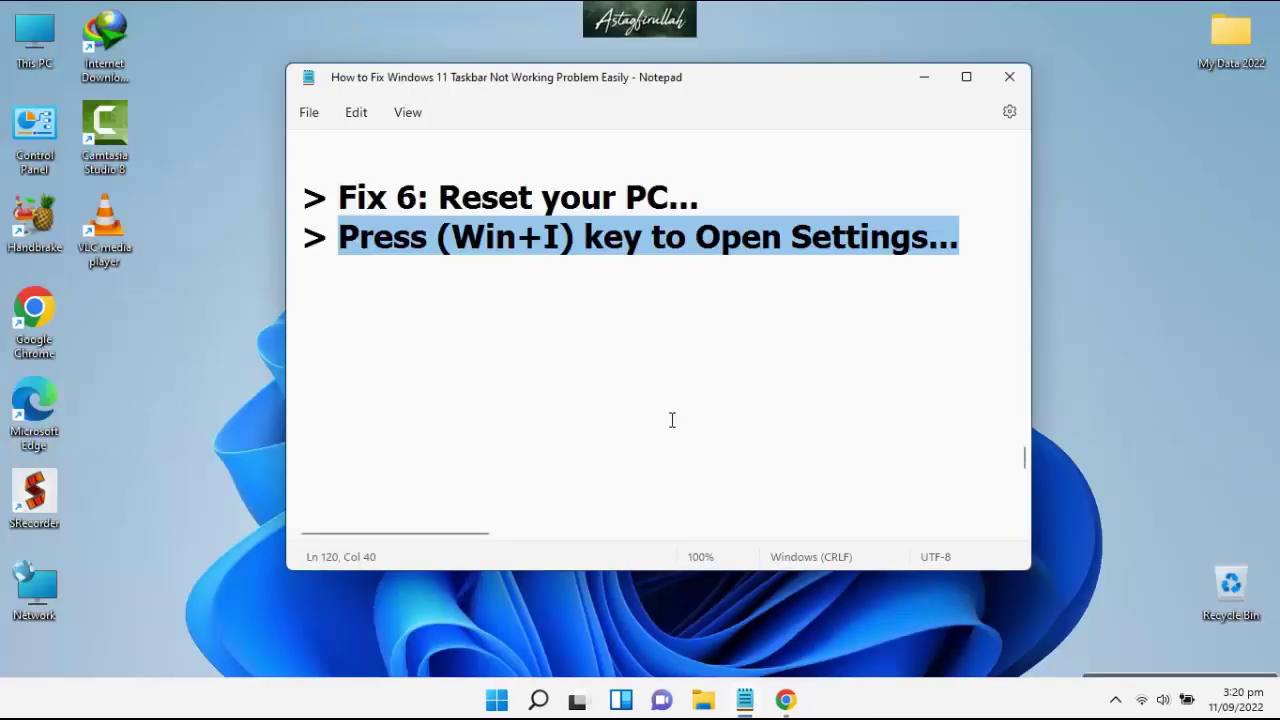
- Read the closing remarks at the end of the notes, highlighting the lines about solving the taskbar problem
{"action": "scroll", "coordinate": [671, 420], "scroll_direction": "down", "scroll_amount": 10}
{"action": "scroll", "coordinate": [672, 420], "scroll_direction": "down", "scroll_amount": 2}
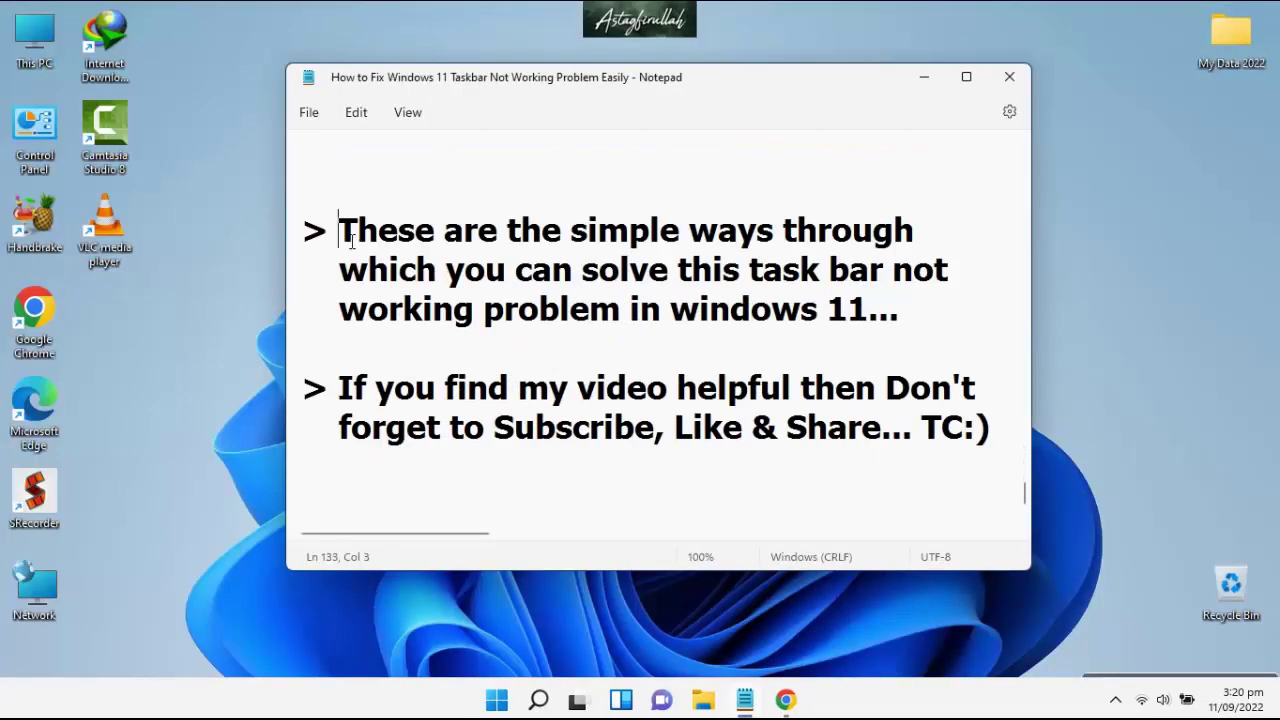
{"action": "left_click_drag", "start_coordinate": [351, 240], "coordinate": [956, 236]}
{"action": "left_click_drag", "start_coordinate": [330, 269], "coordinate": [1032, 268]}
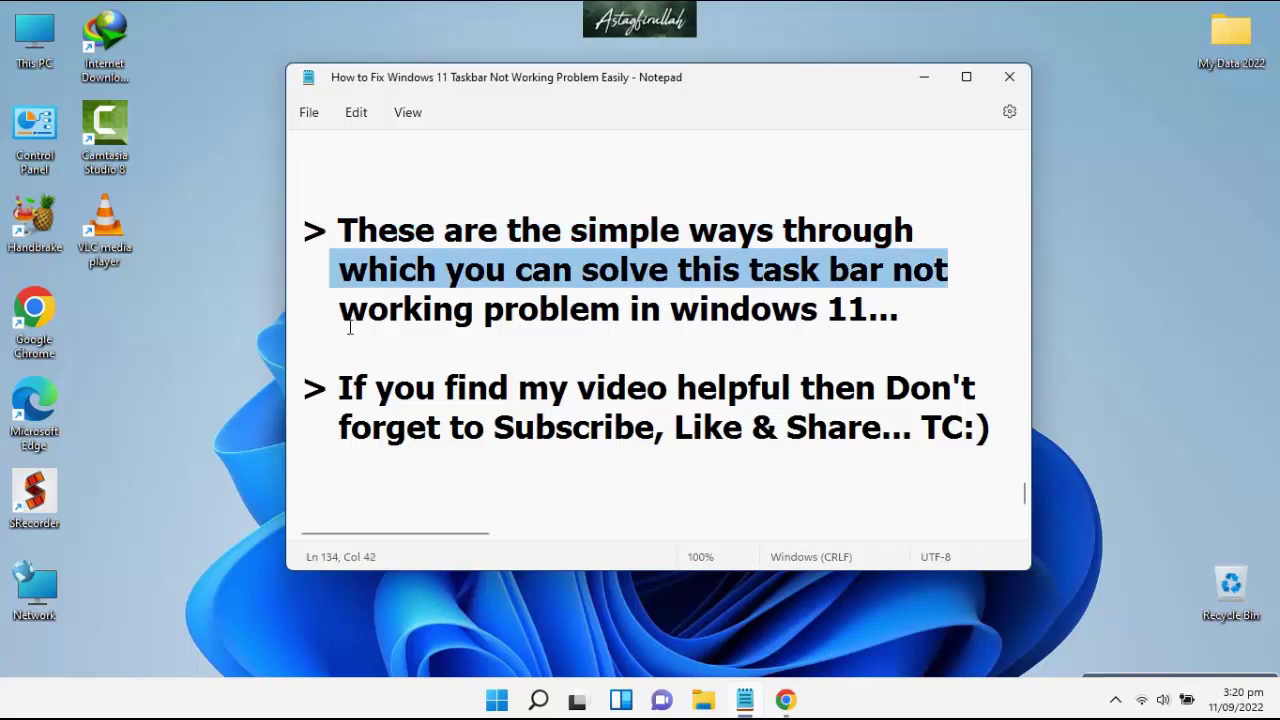
{"action": "left_click_drag", "start_coordinate": [350, 328], "coordinate": [838, 340]}
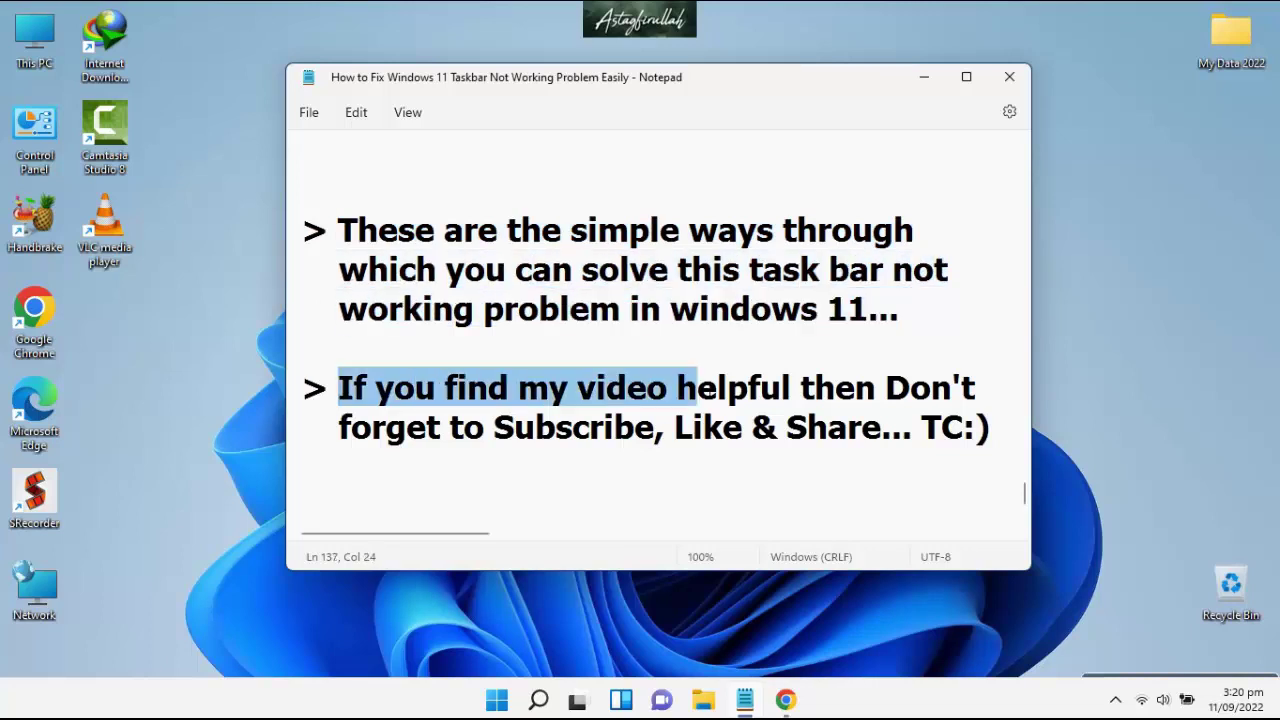